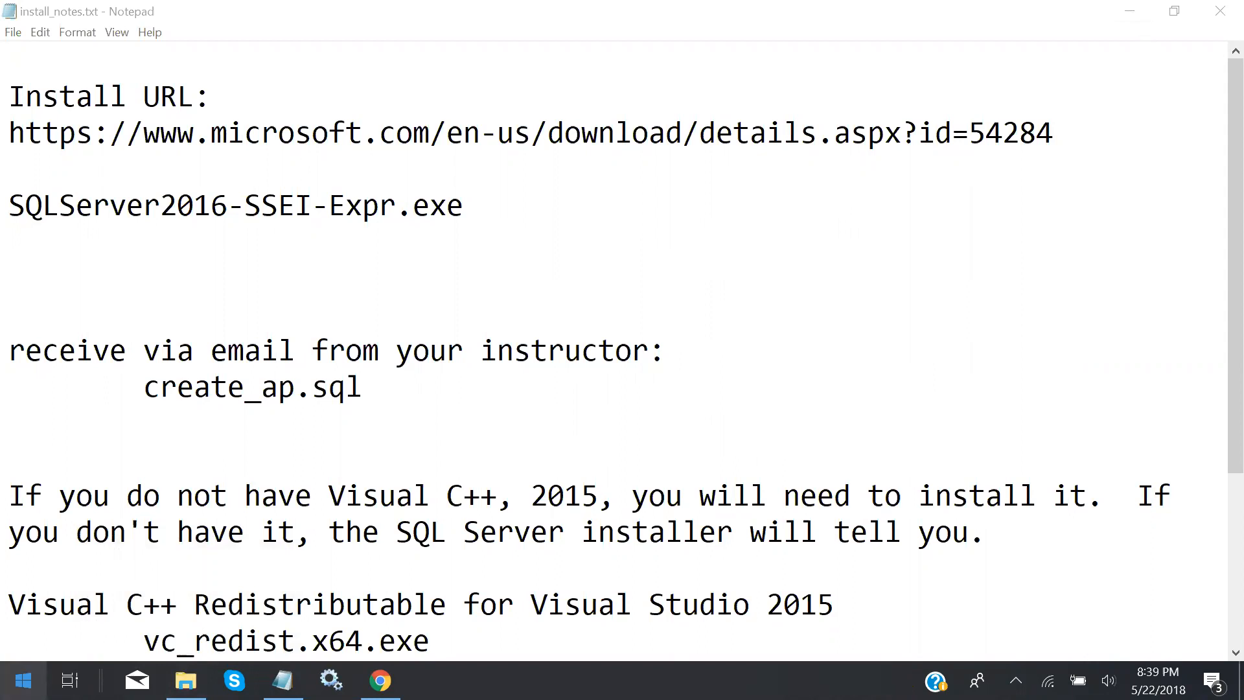
Examine the Microsoft SQL Server 2008 and Microsoft SQL Server 2016 program groups among the installed apps
click(23, 680)
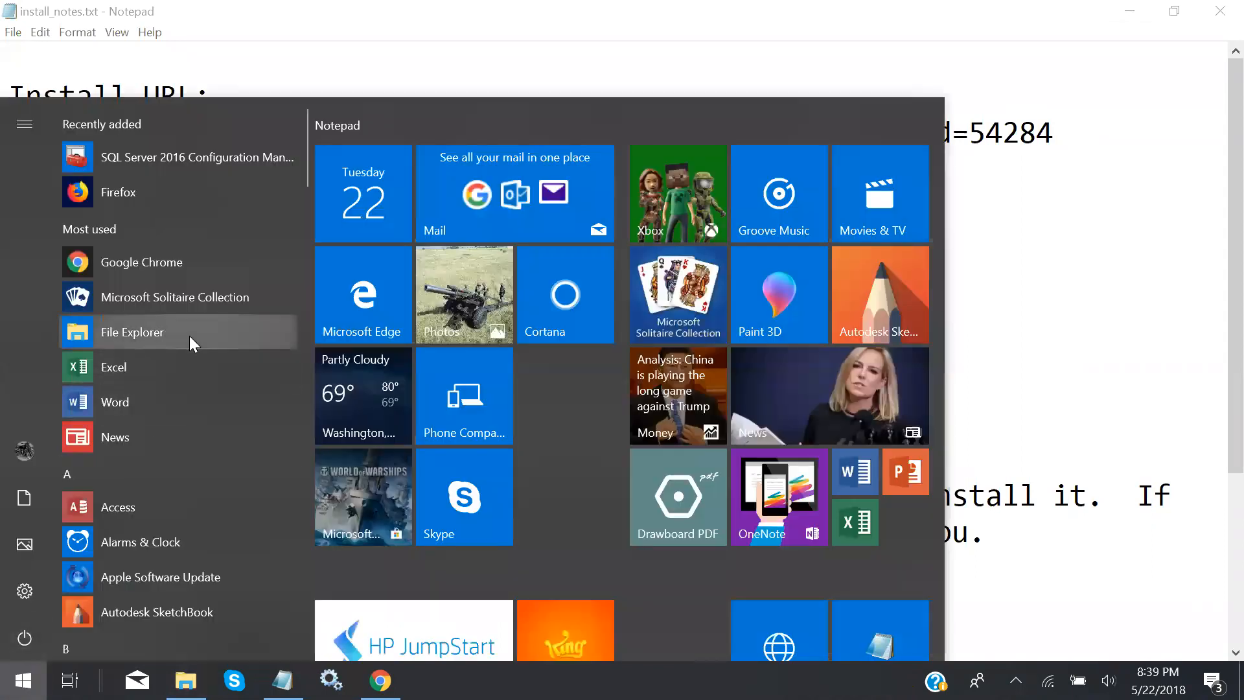
scroll(189, 335, down, 10)
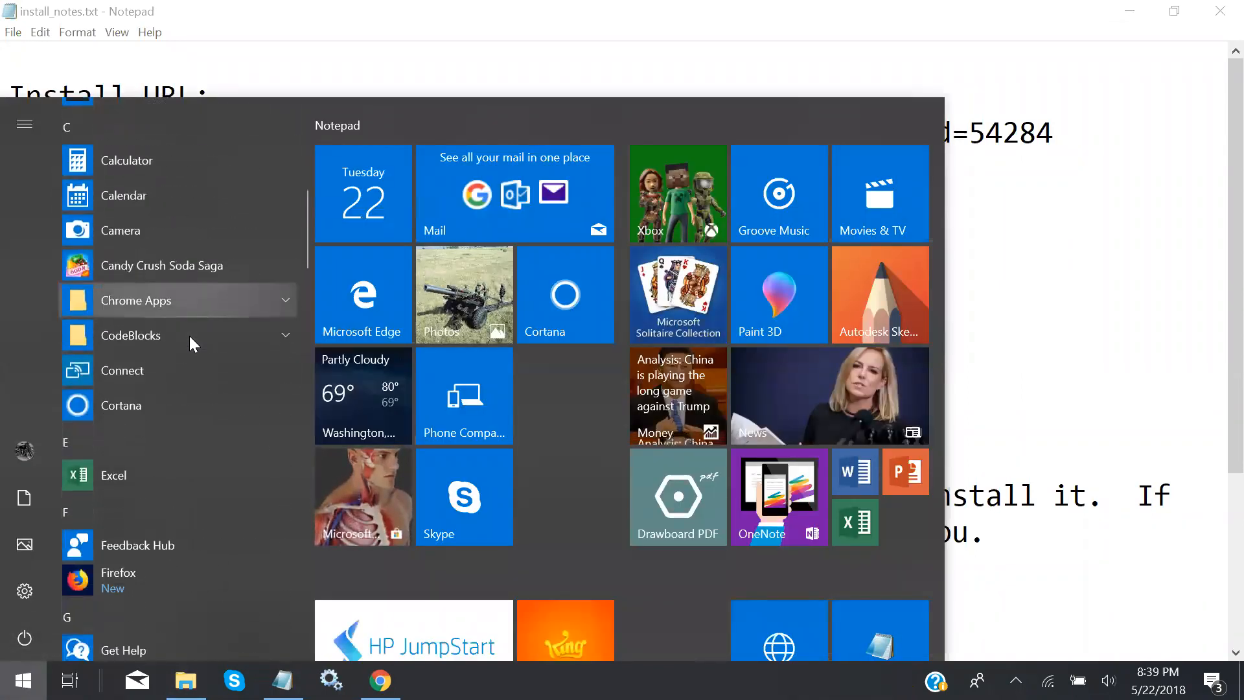
scroll(189, 336, down, 5)
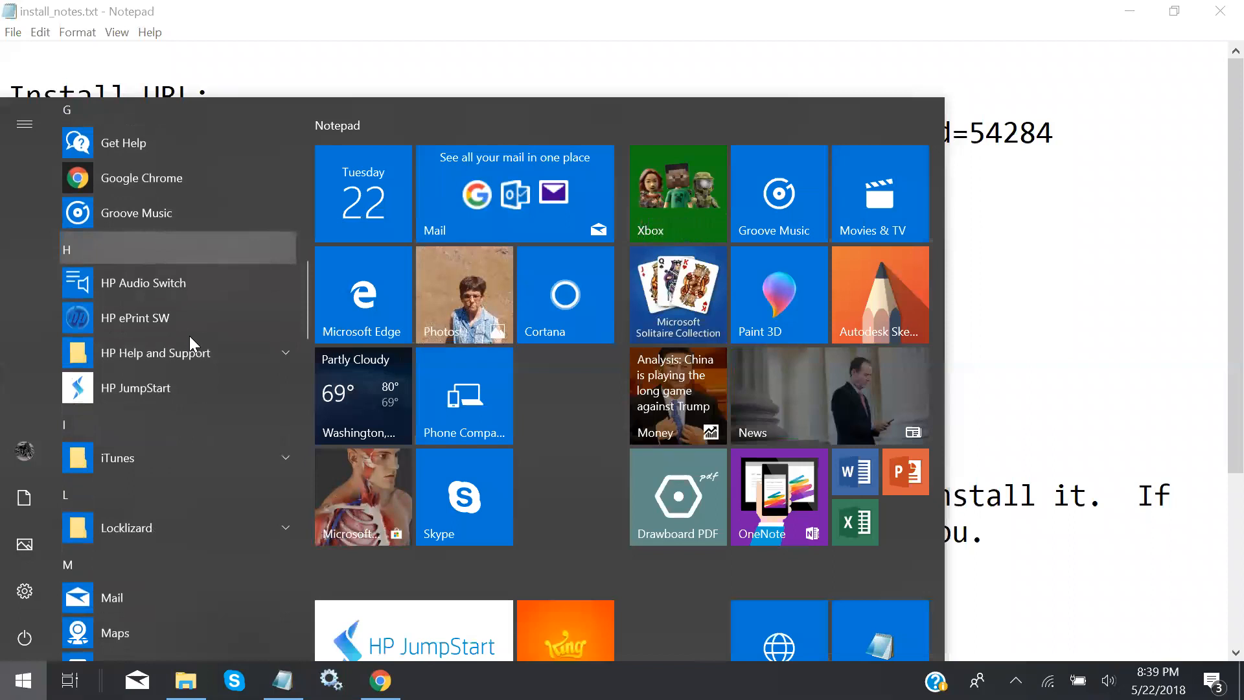
scroll(189, 335, down, 5)
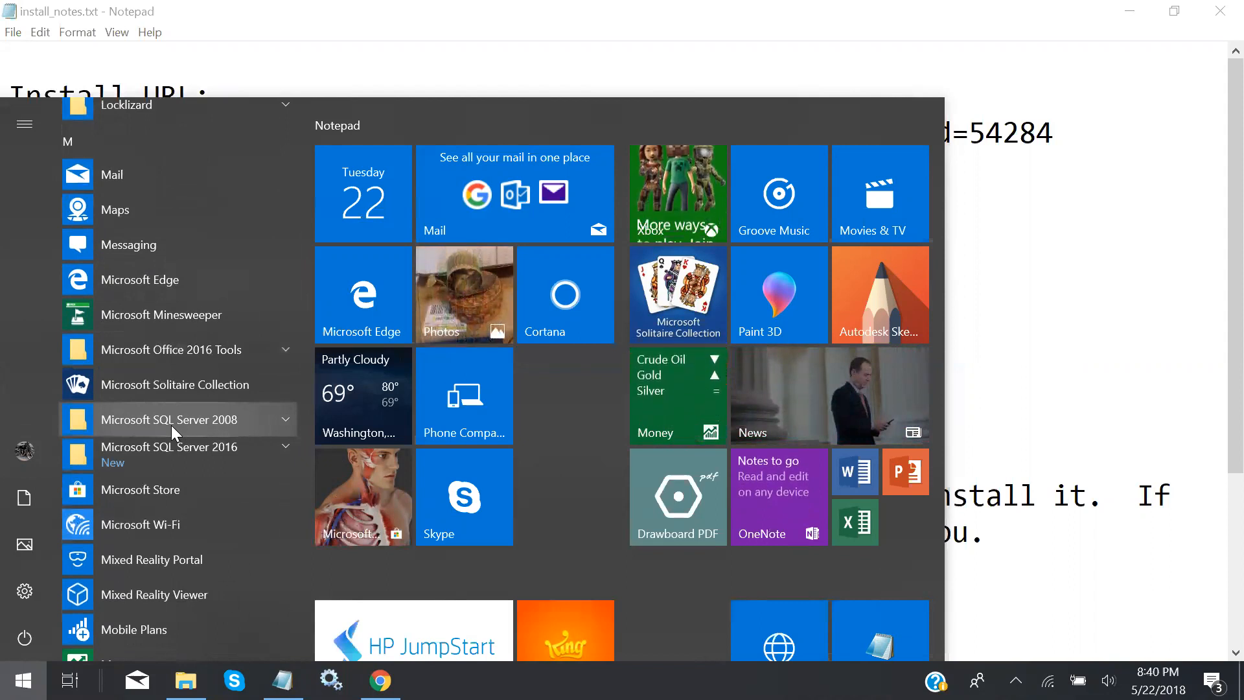
click(292, 348)
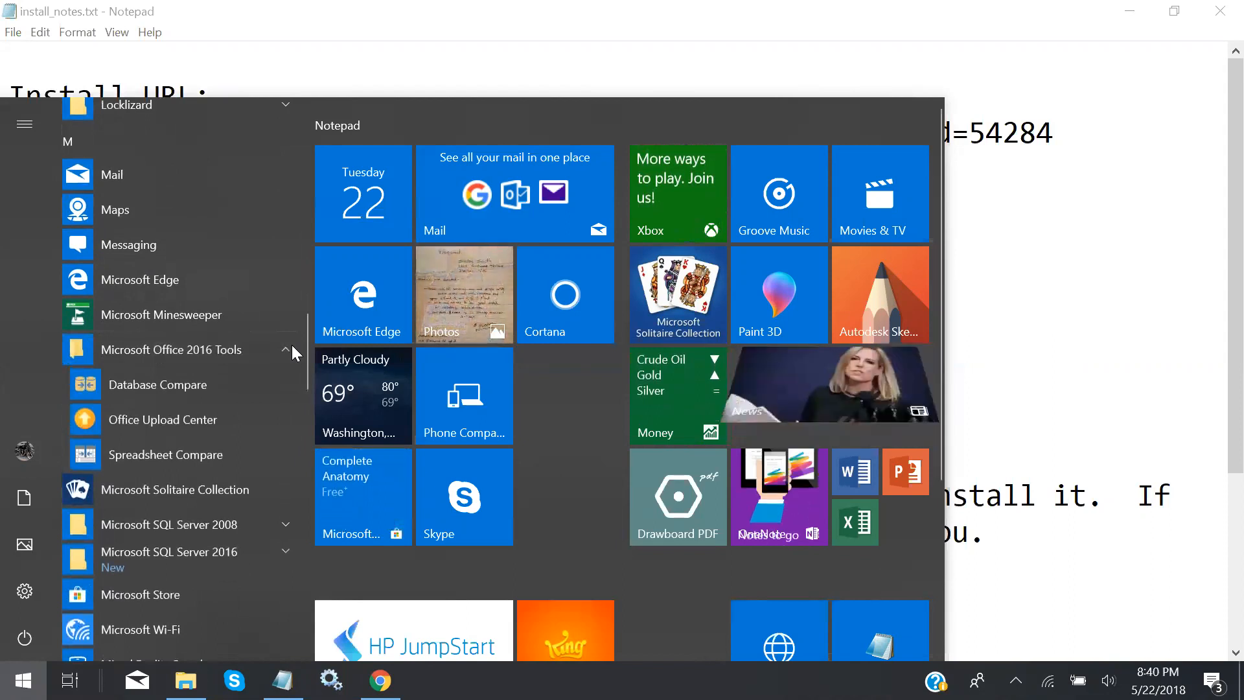
click(292, 347)
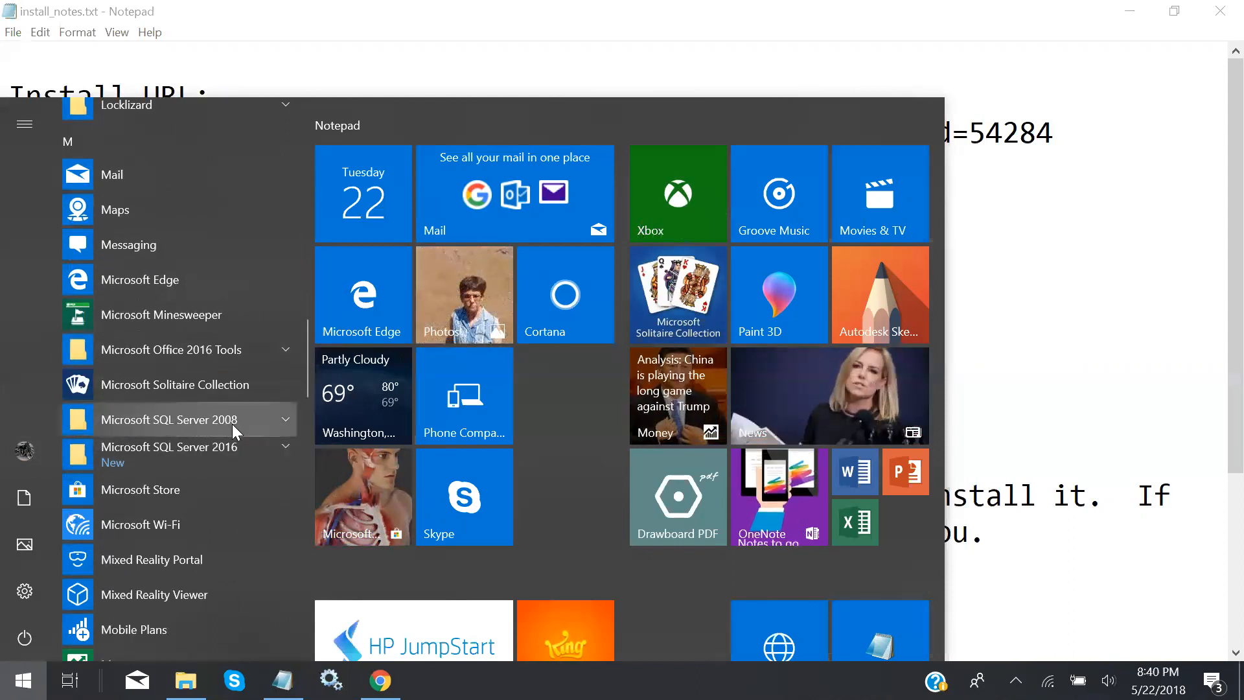
click(286, 417)
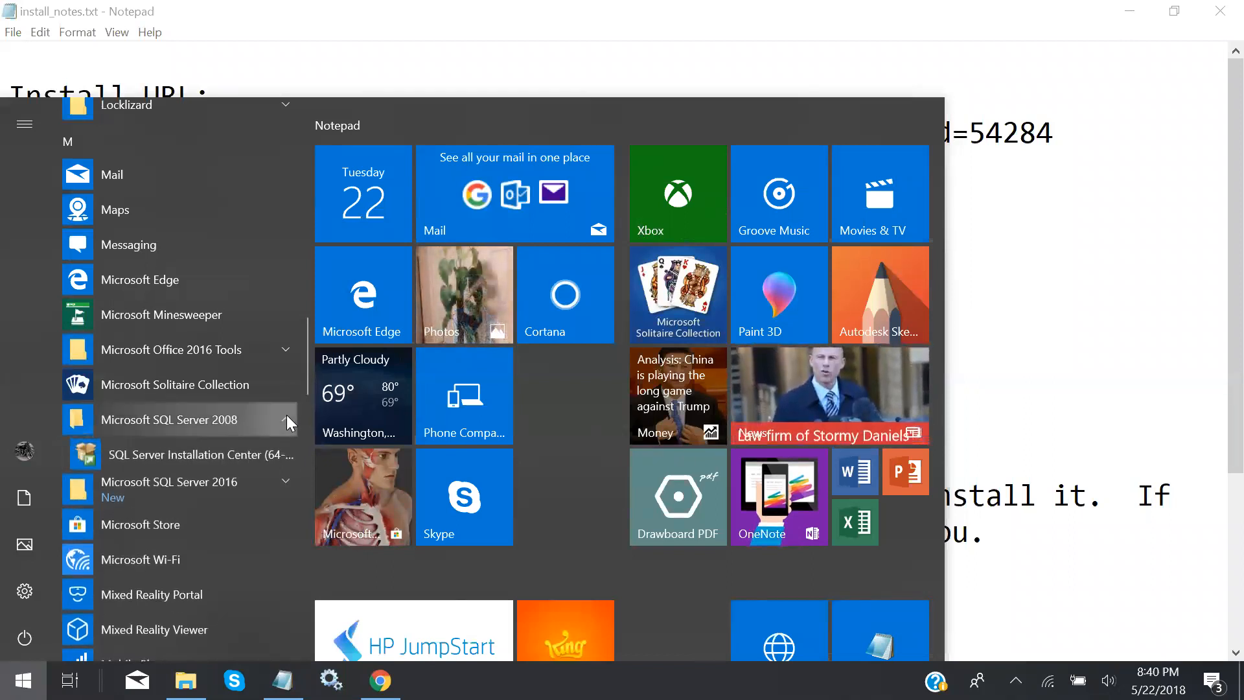
click(286, 417)
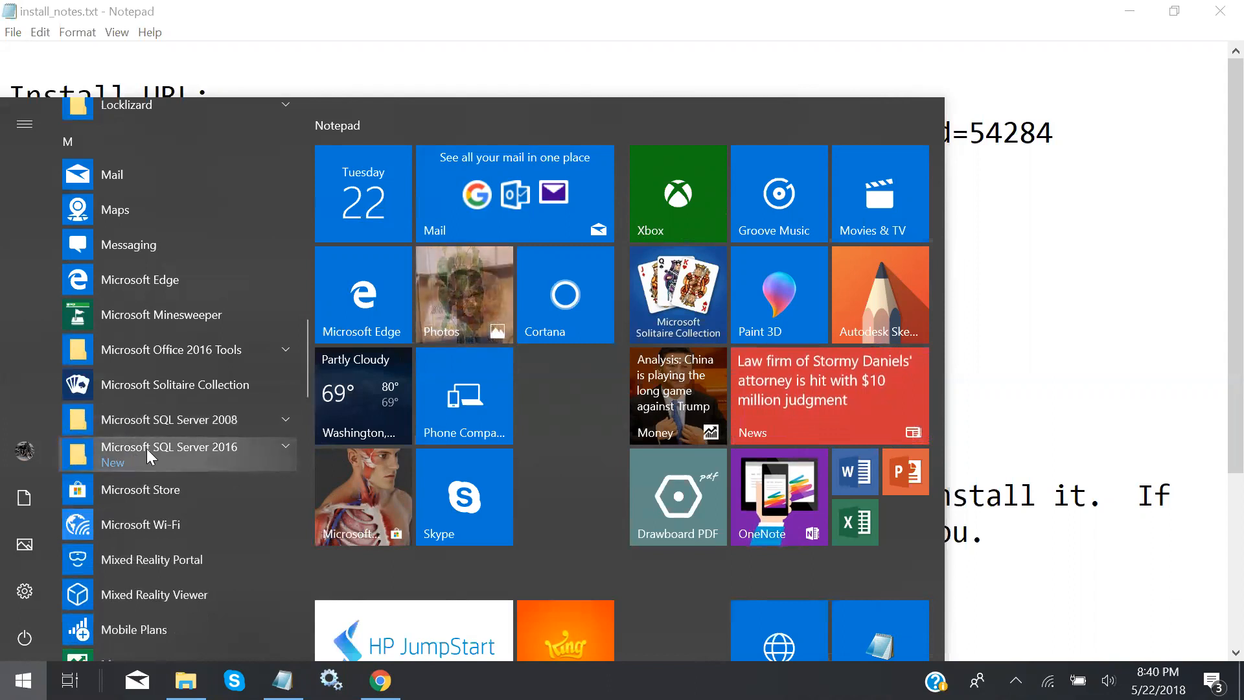
click(282, 445)
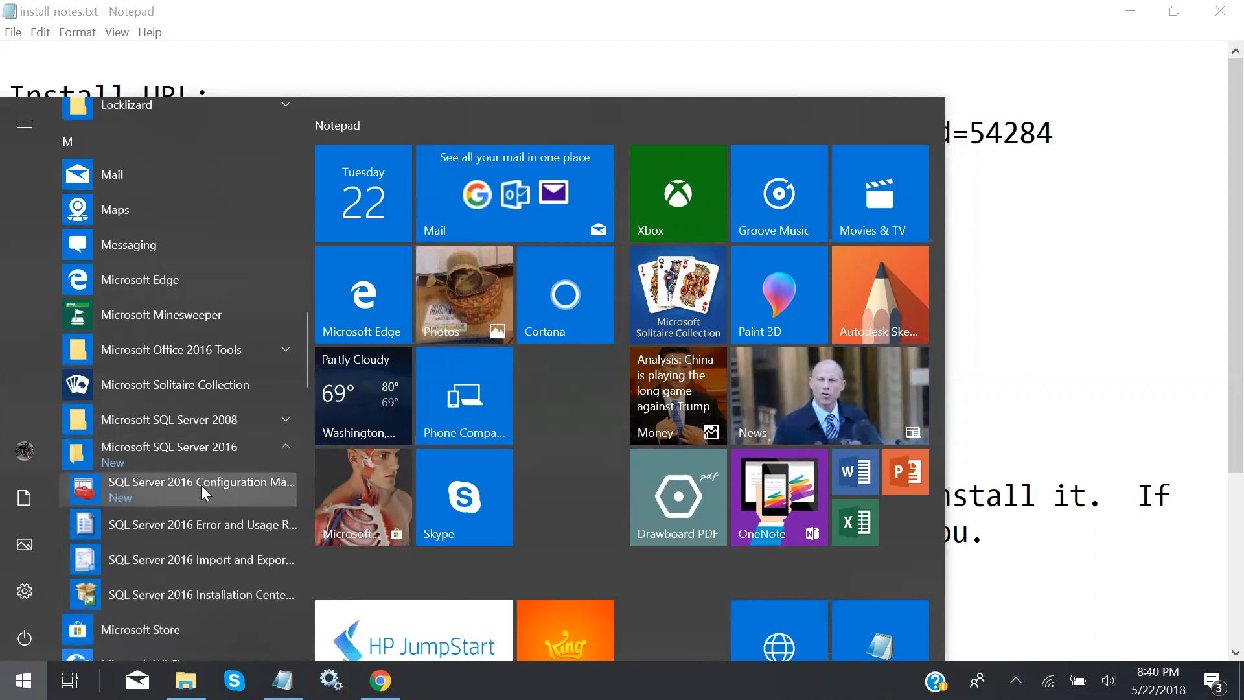
scroll(196, 495, down, 1)
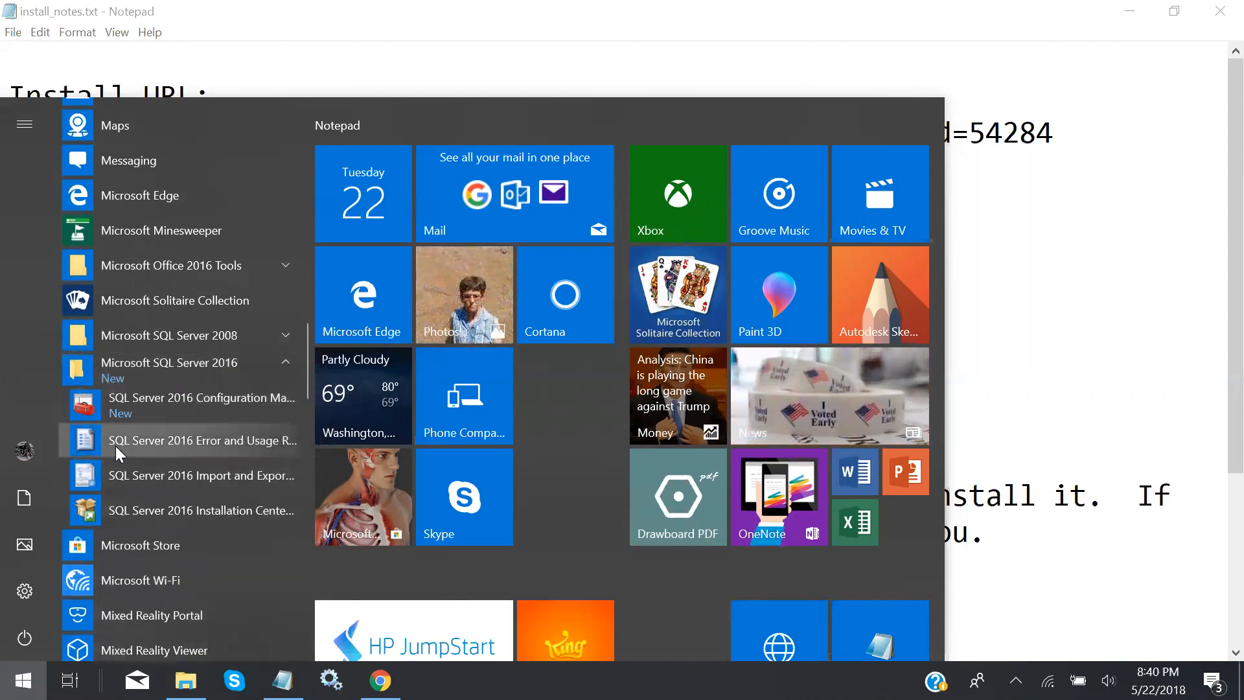
Open Services from the Windows Administrative Tools and maximize its window
scroll(208, 390, down, 5)
scroll(208, 390, down, 5)
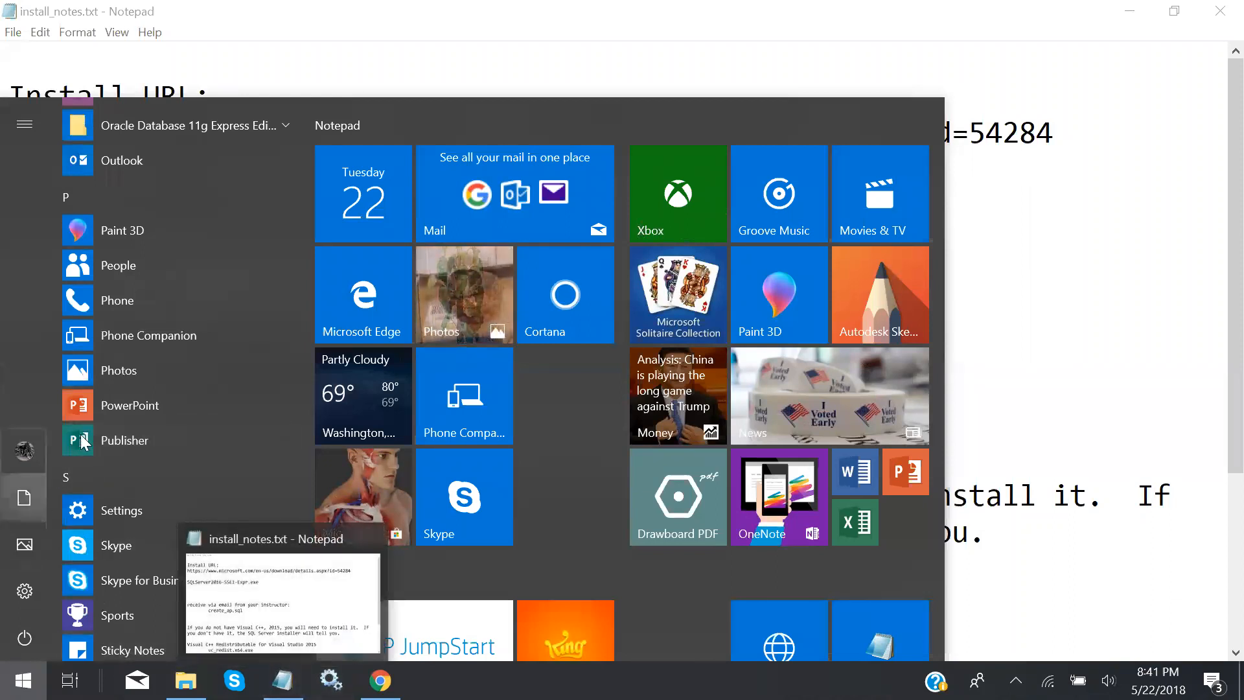
scroll(84, 443, down, 1)
scroll(83, 443, down, 6)
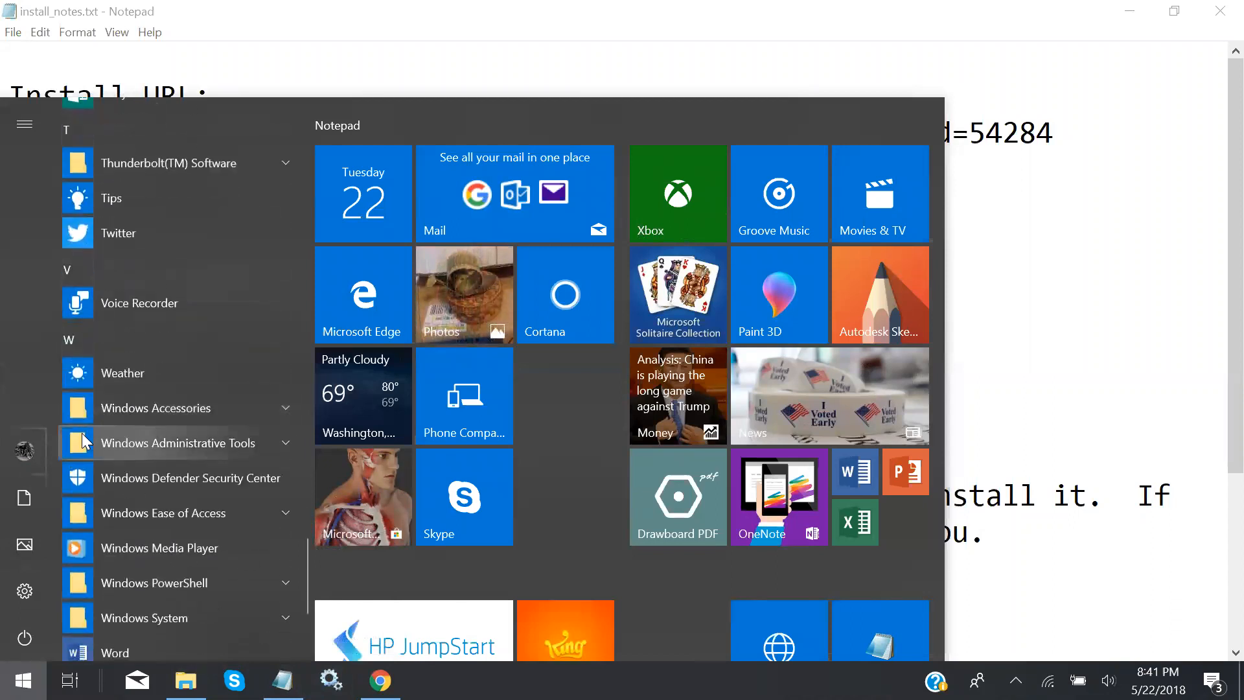
click(285, 442)
scroll(178, 441, down, 5)
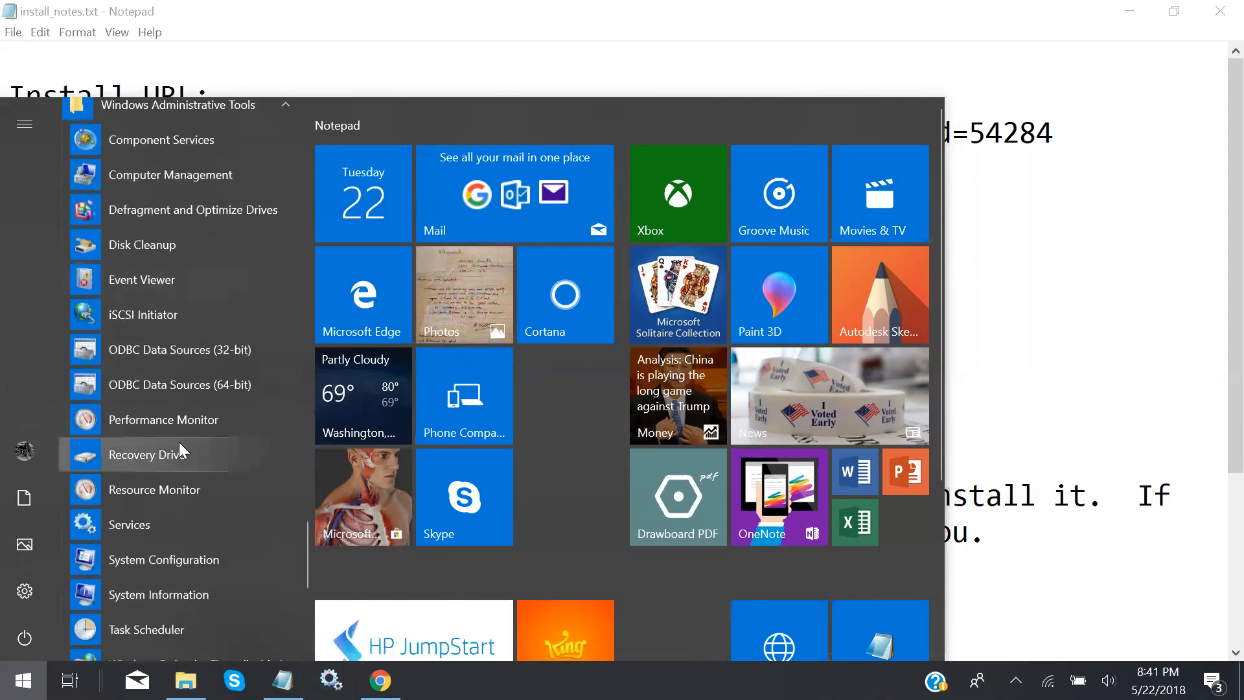
click(121, 523)
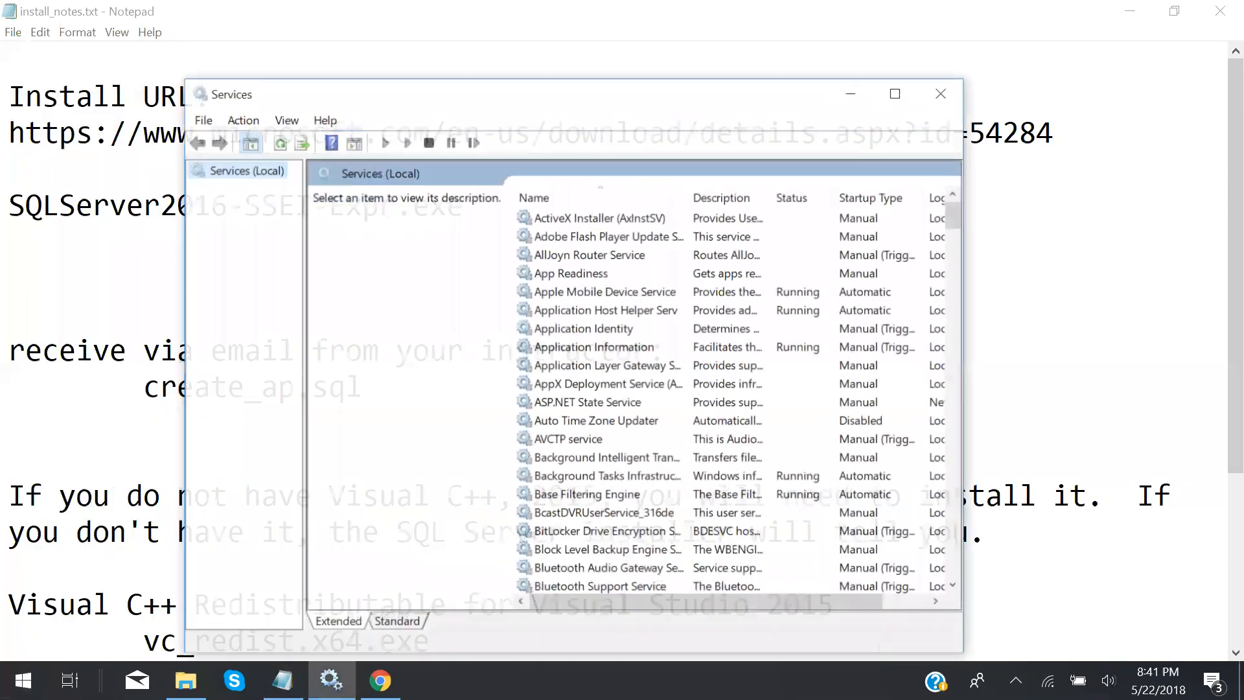
click(905, 93)
Locate and select the SQL Server (SQLEXPRESS) service in the list of local services
scroll(554, 209, down, 5)
scroll(555, 208, down, 20)
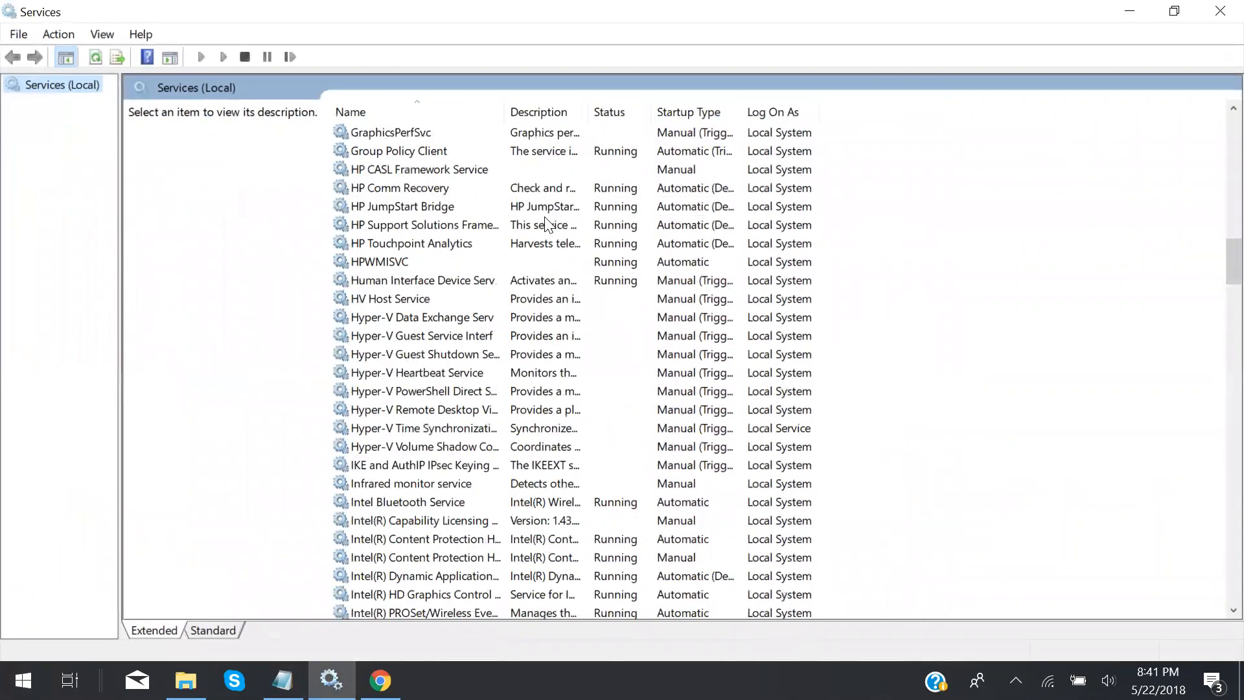
scroll(545, 221, down, 14)
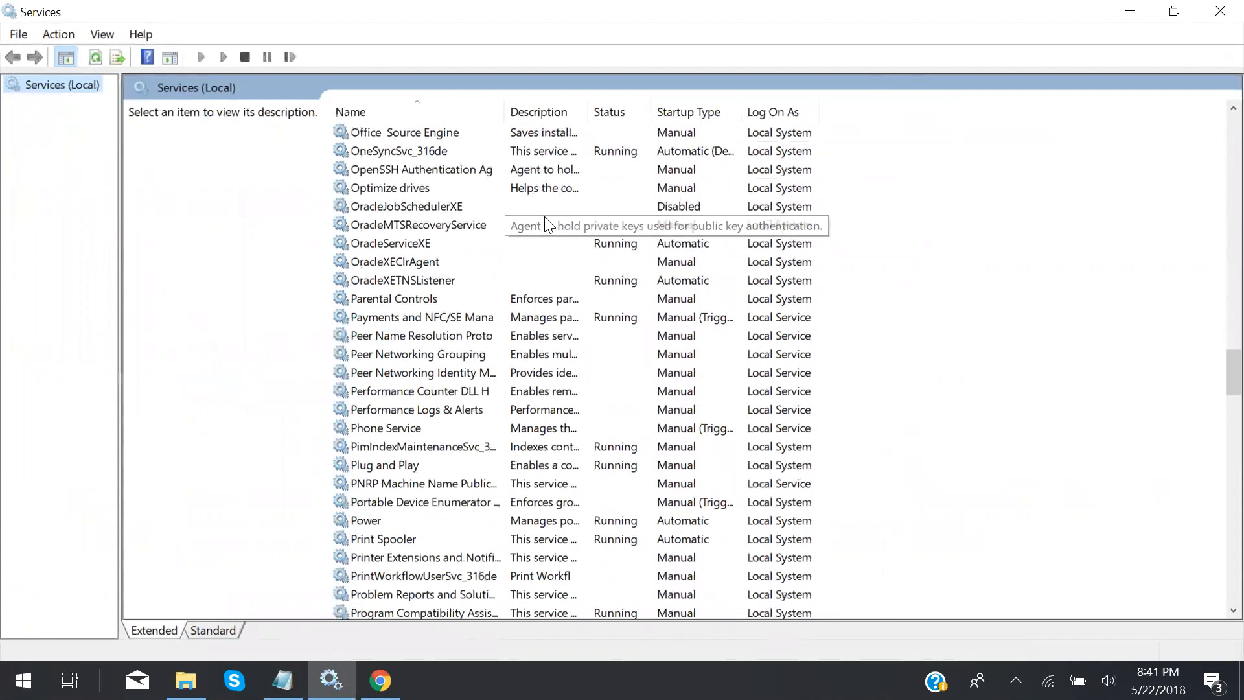
scroll(546, 223, down, 7)
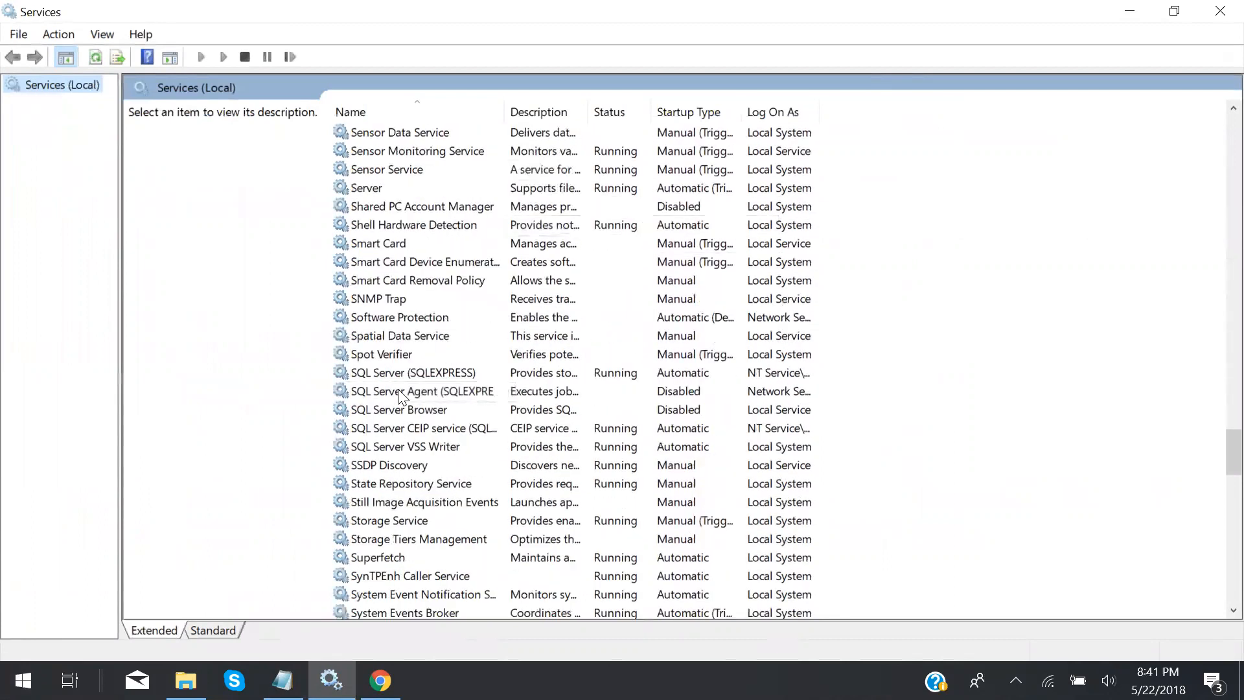
click(390, 374)
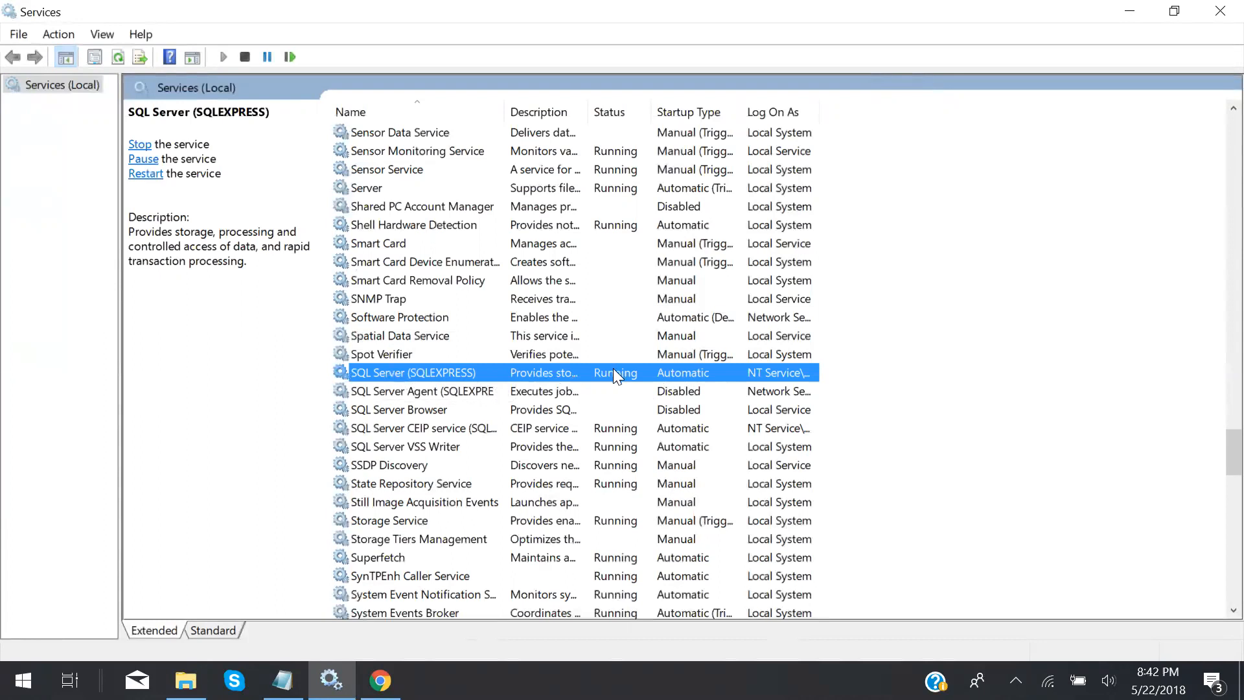
right_click(382, 374)
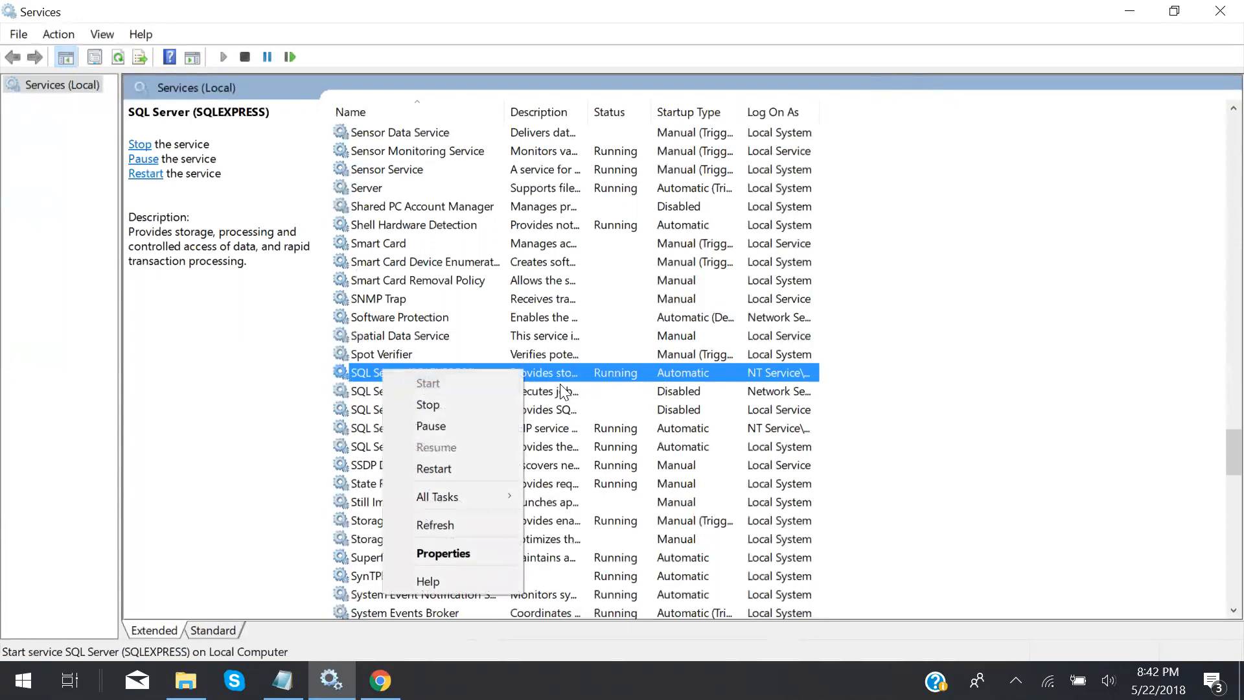
click(361, 372)
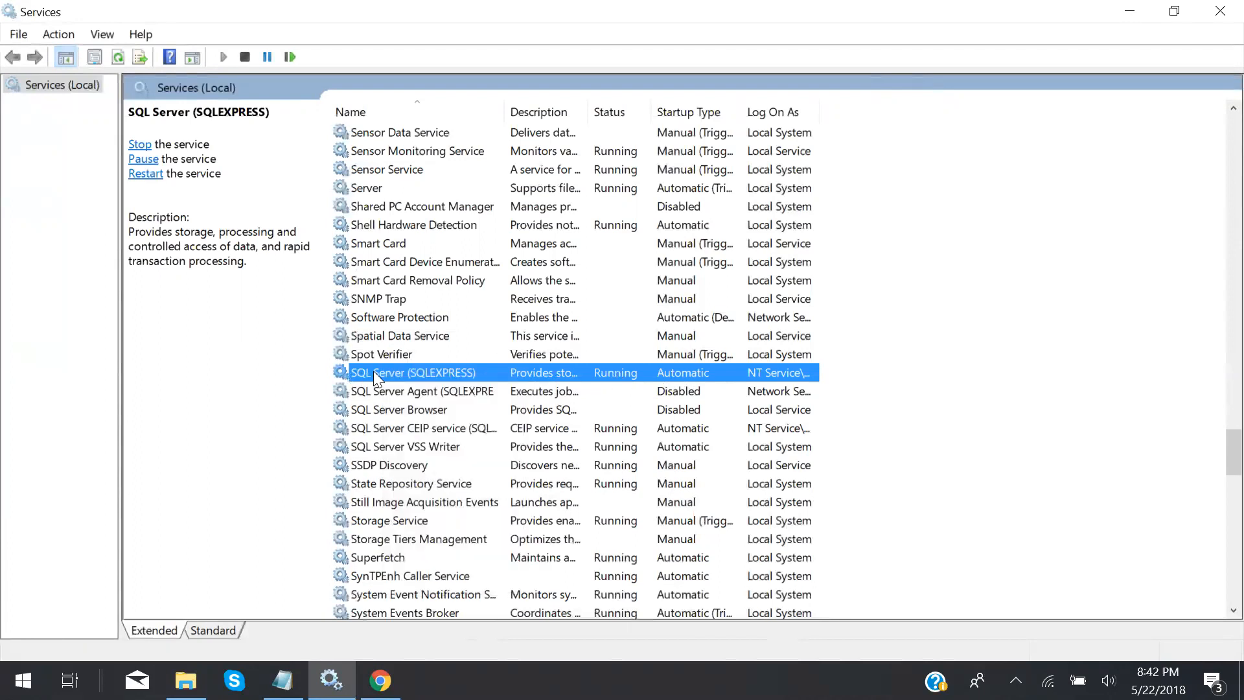
Open the SQL Server (SQLEXPRESS) service's properties and choose Manual as its startup type
double_click(373, 371)
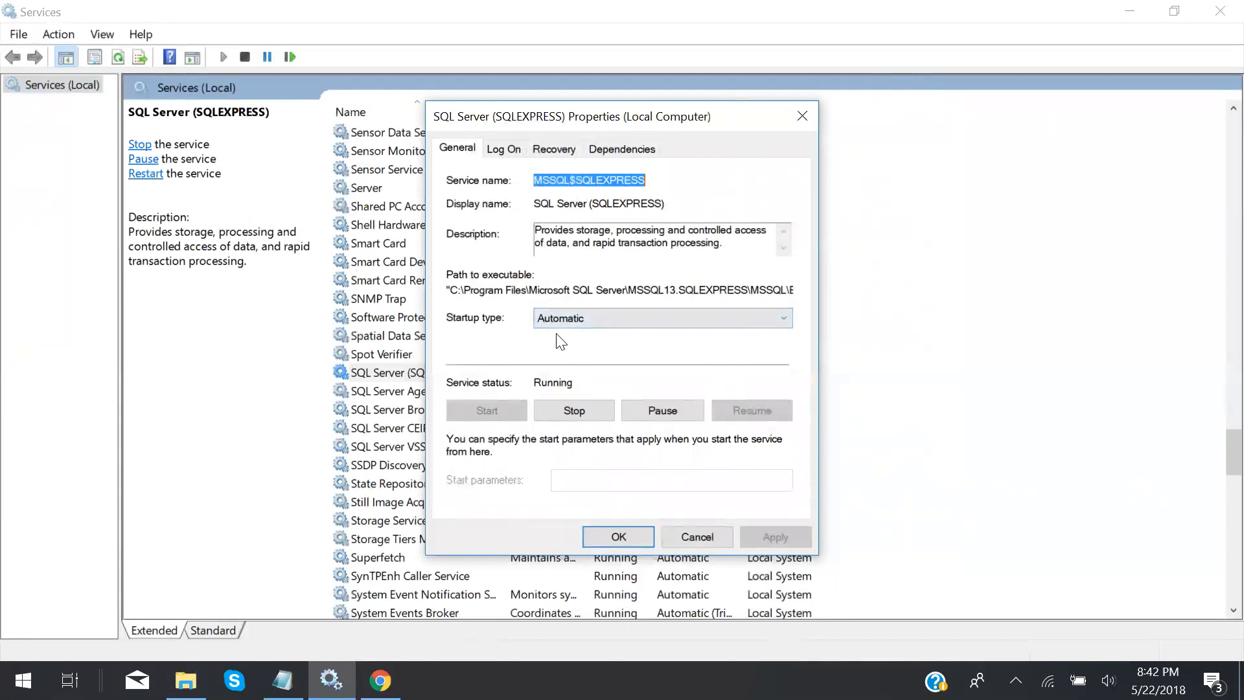
click(784, 316)
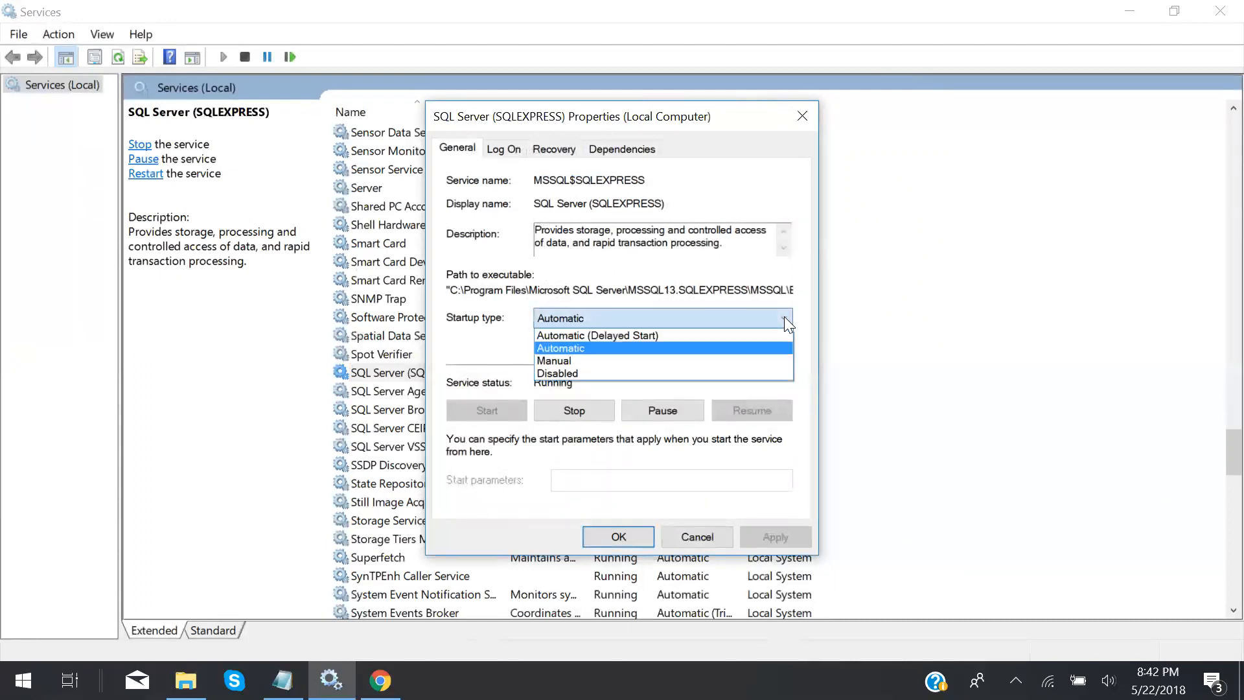
click(607, 360)
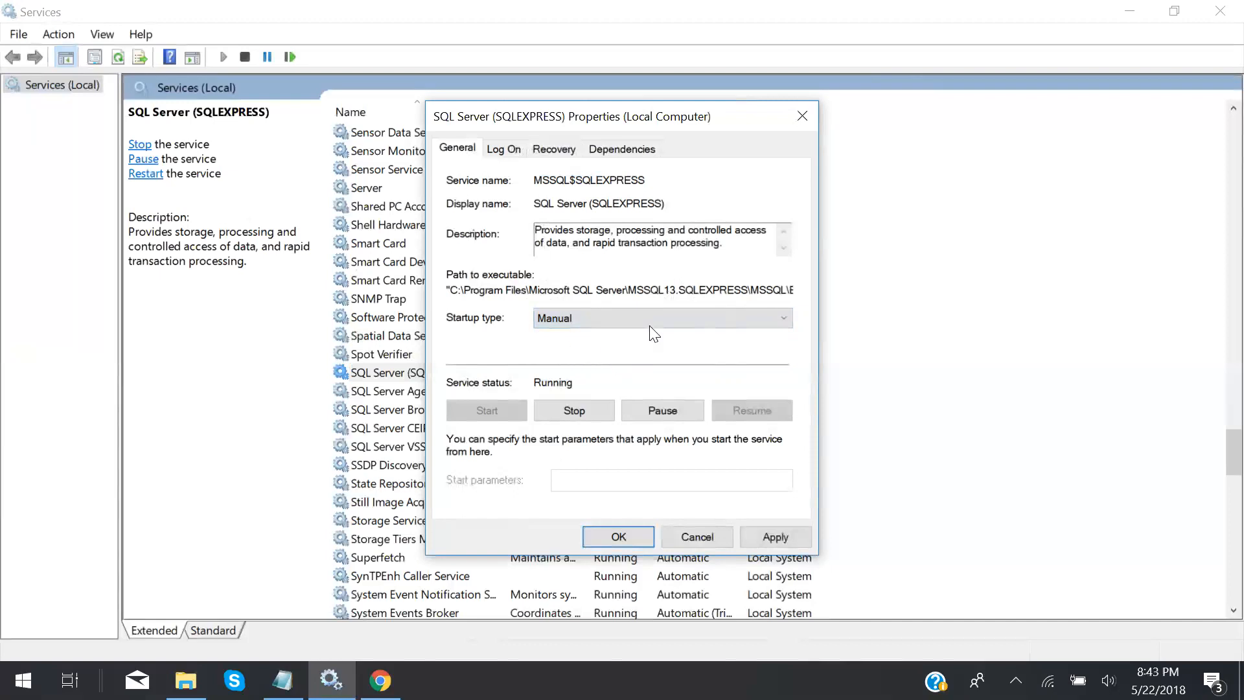
Stop the SQL Server (SQLEXPRESS) service and start it again, closing its properties without applying other changes
click(574, 412)
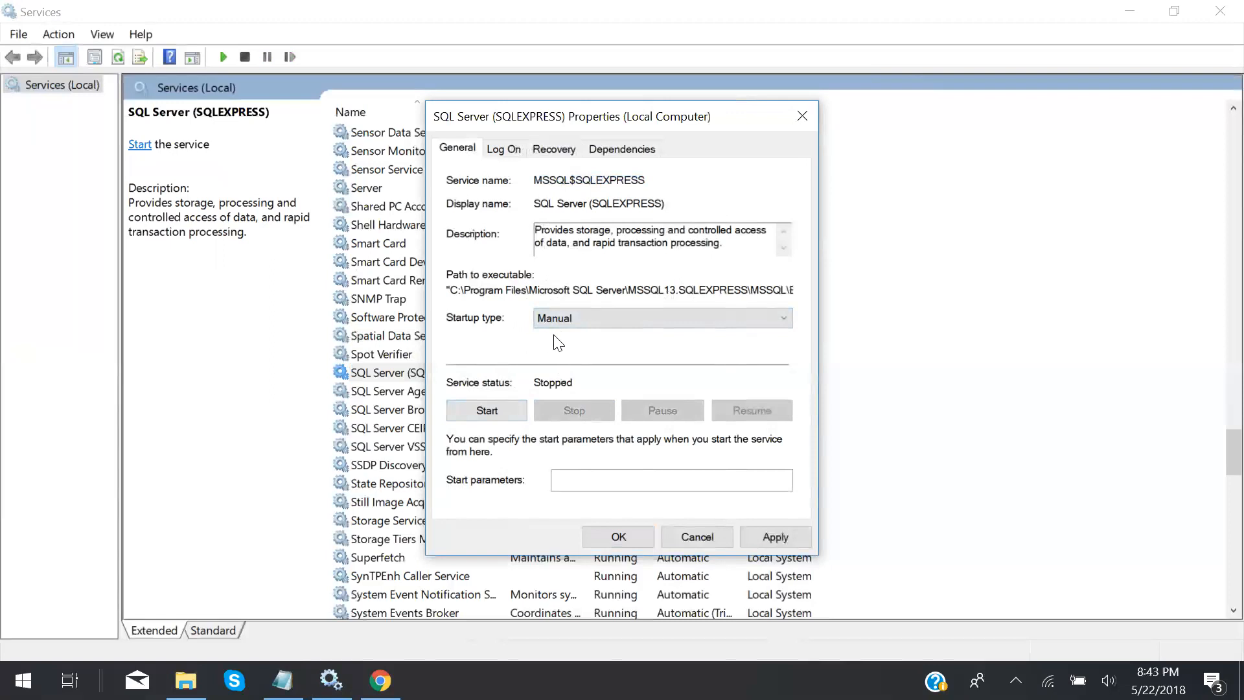
click(482, 409)
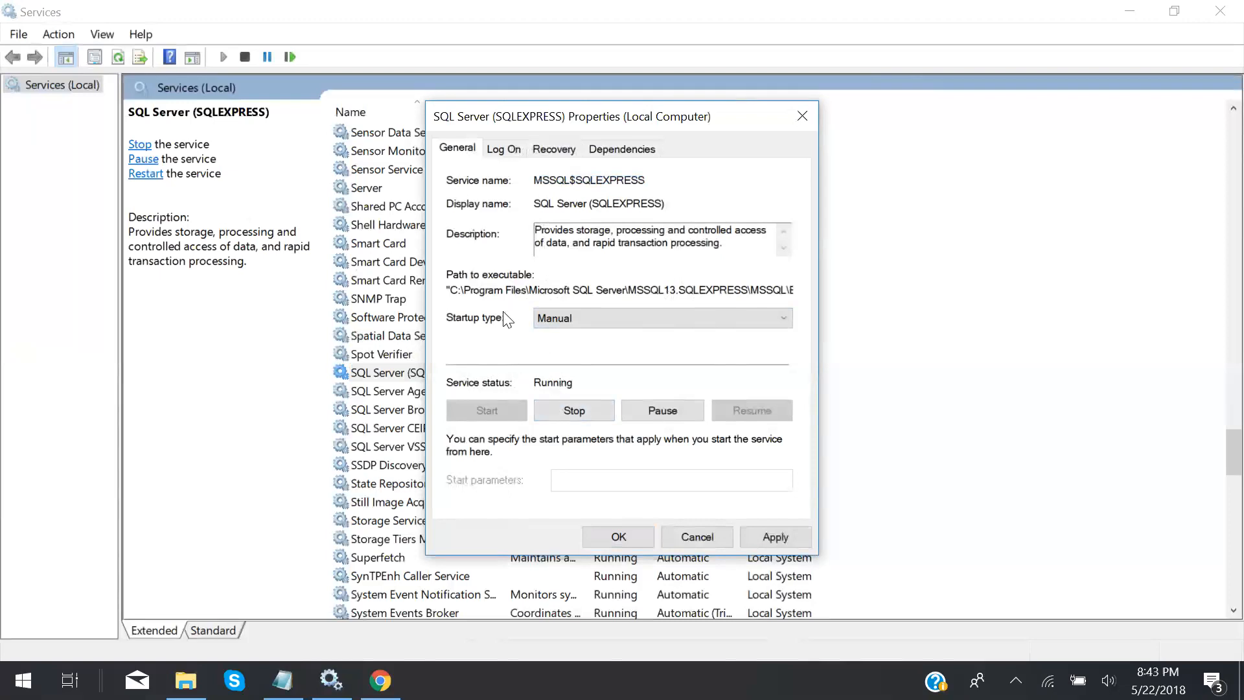
click(803, 118)
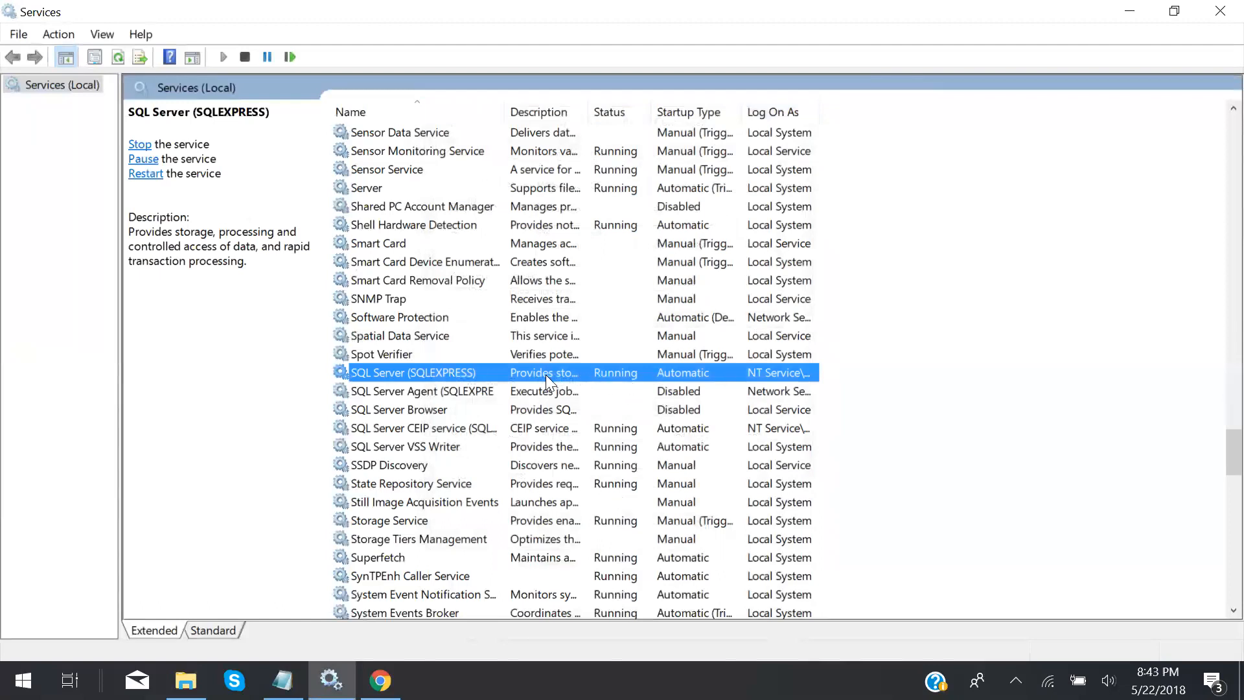
Set the SQL Server (SQLEXPRESS) service's startup type to Manual, save the change and close Services
double_click(475, 374)
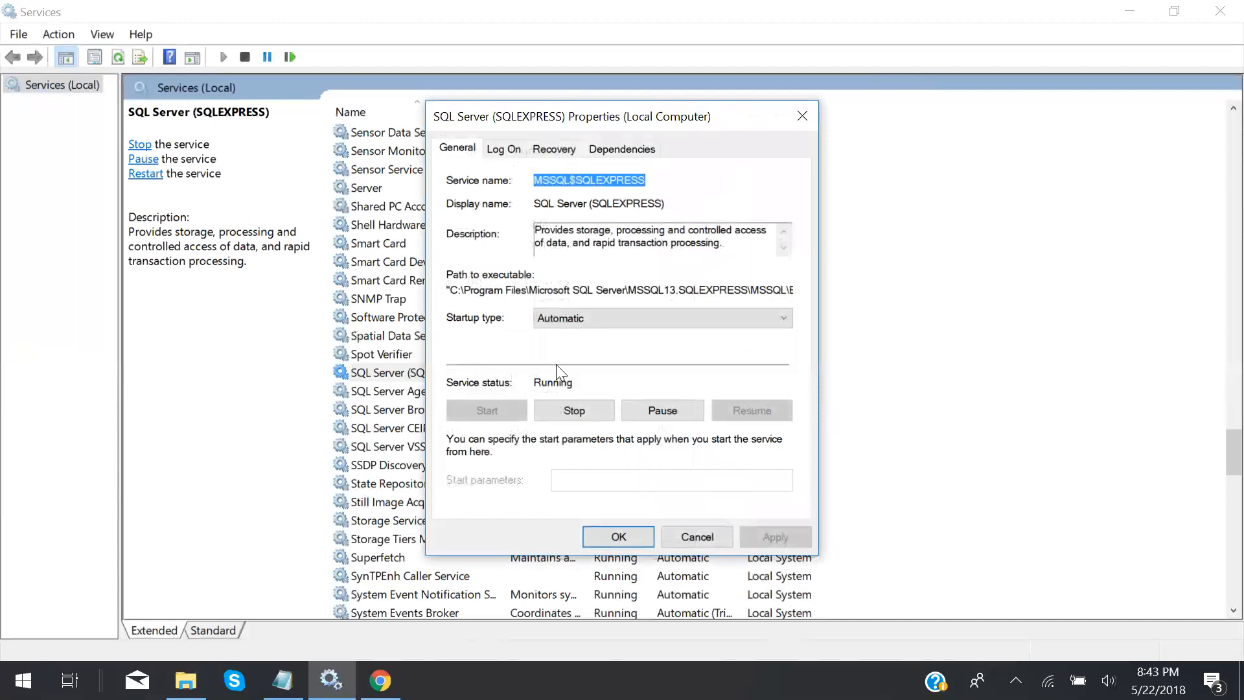
click(781, 319)
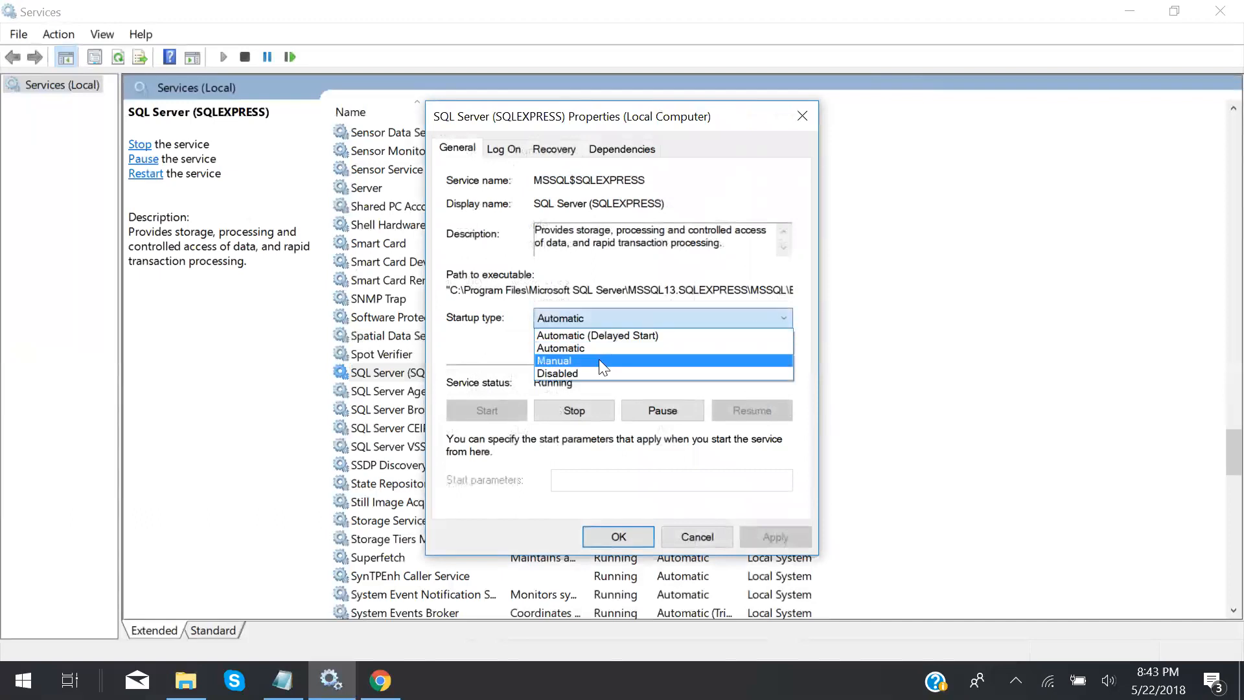
click(599, 359)
click(618, 536)
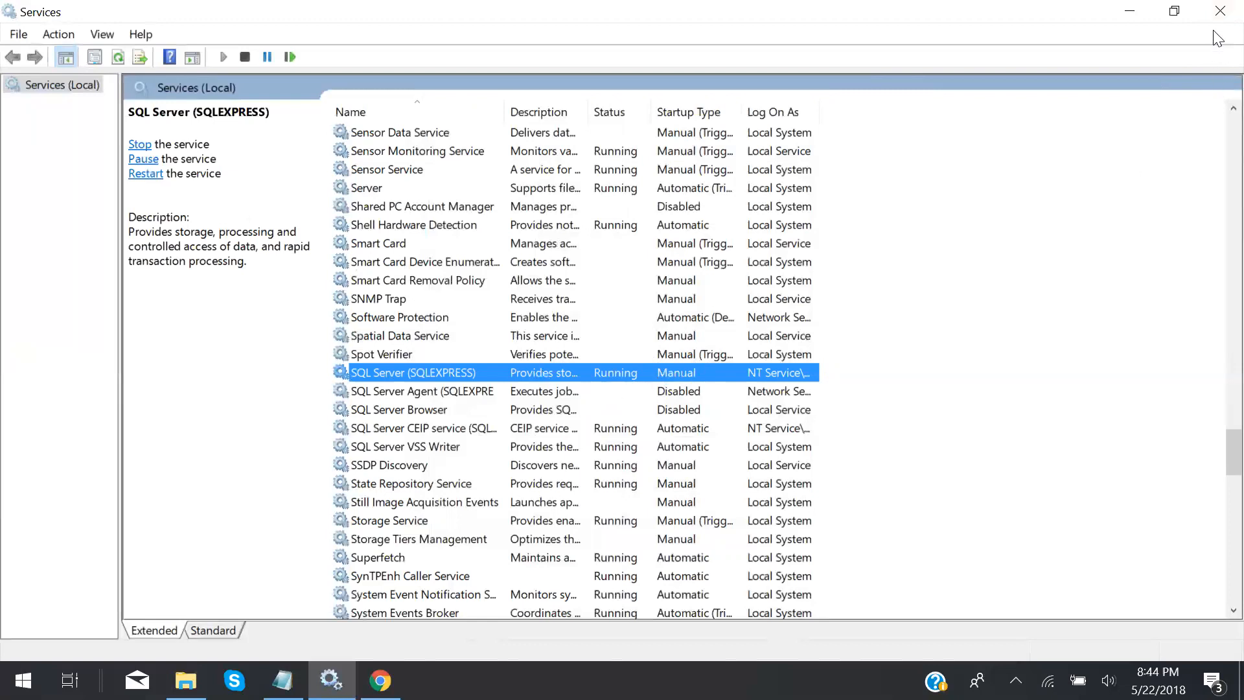
click(1217, 11)
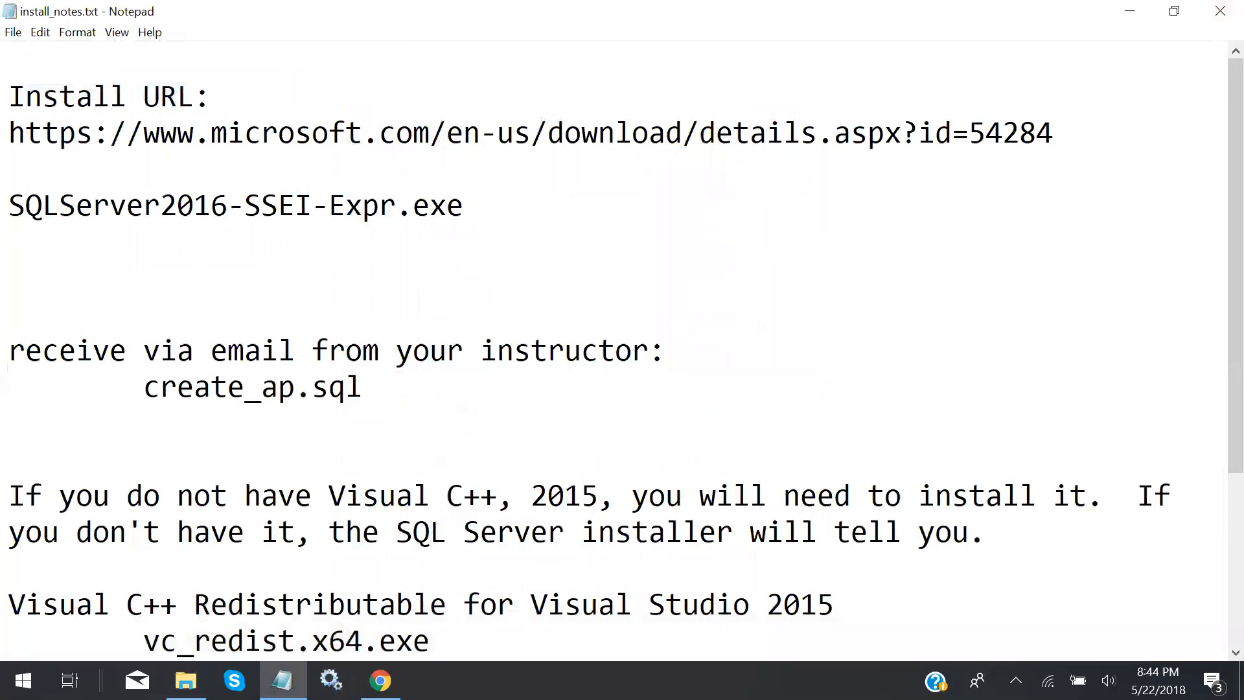
Review the install notes and highlight the "SQL Server Management Studio" heading above its download link
scroll(615, 349, down, 1)
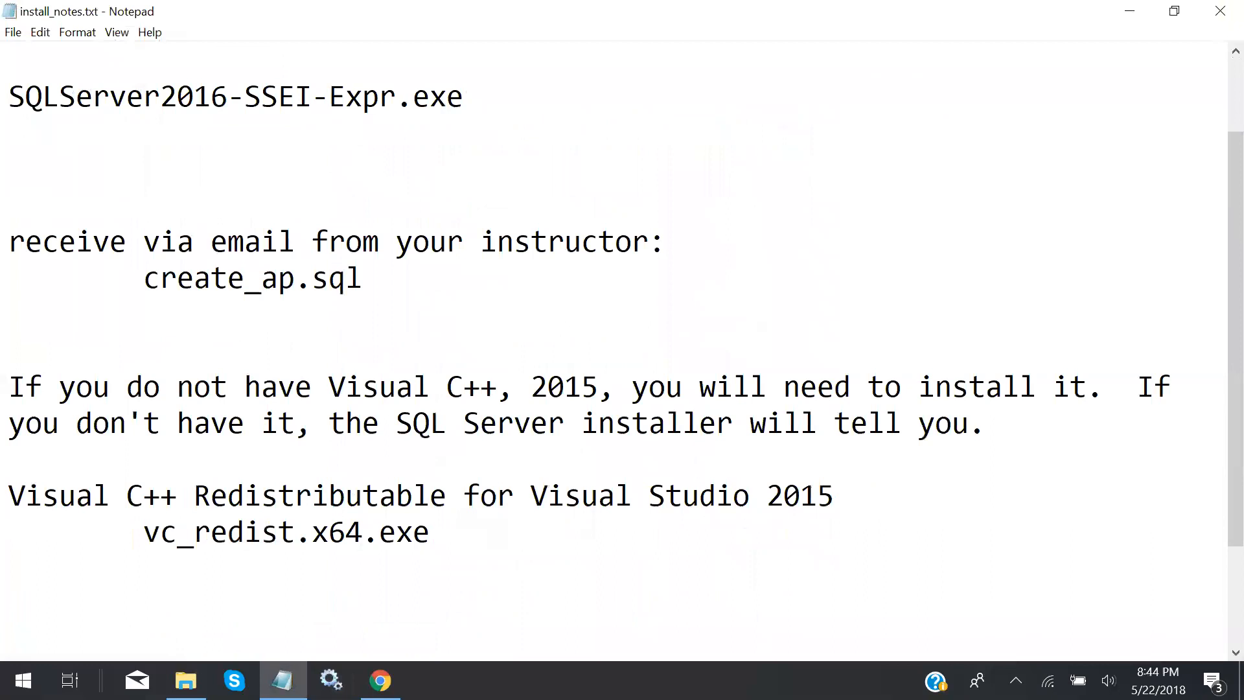
scroll(616, 350, up, 1)
scroll(616, 350, down, 1)
scroll(616, 350, up, 1)
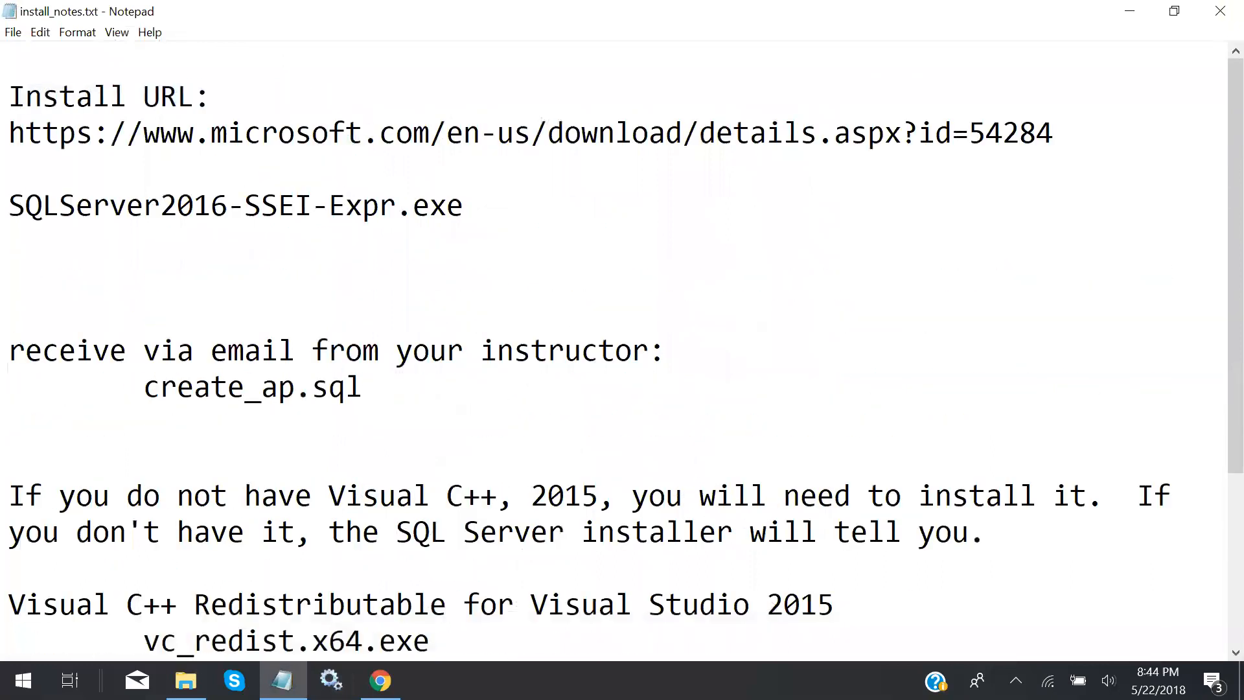
scroll(616, 349, down, 2)
scroll(615, 350, up, 2)
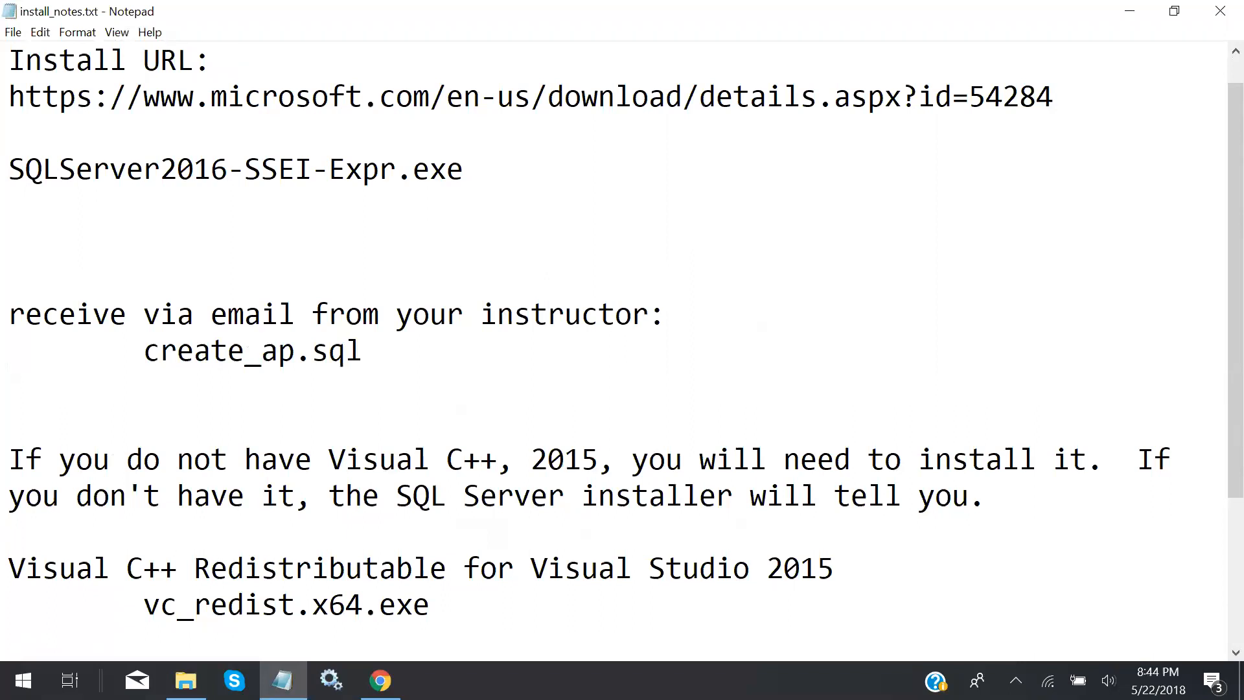
scroll(615, 349, down, 2)
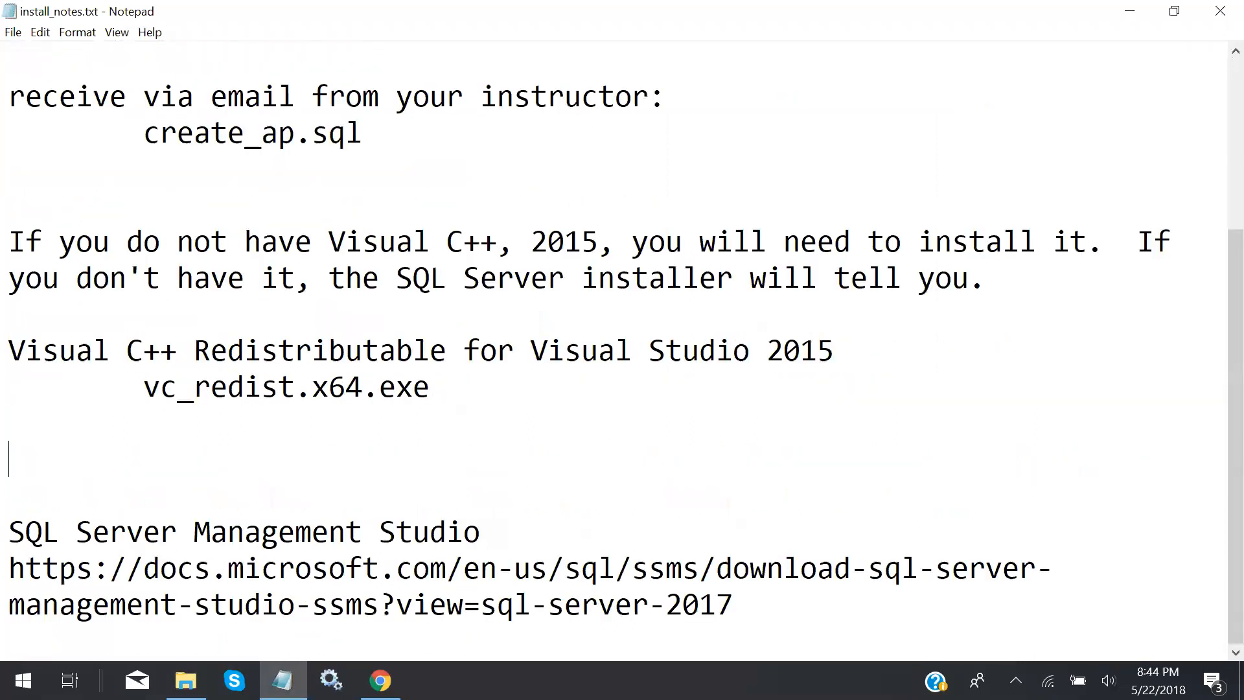
drag(482, 531, 9, 532)
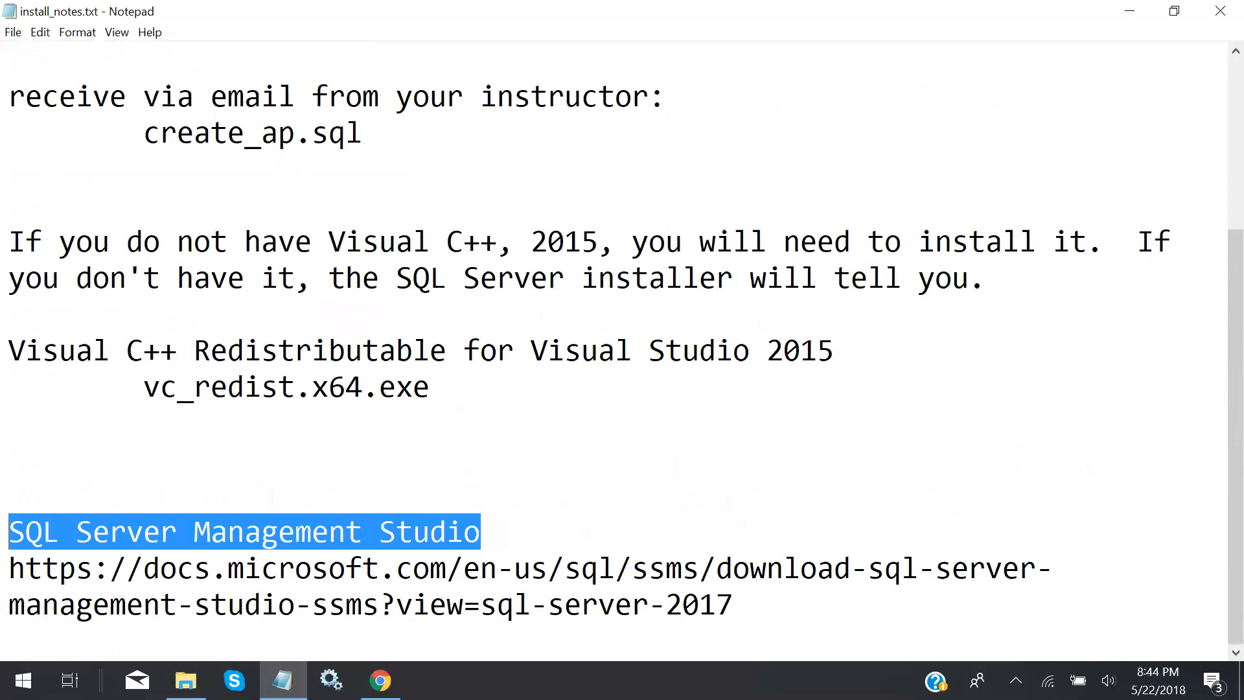
Highlight the "SQL Server Management Studio" heading in the install notes, then the full download link beneath it
double_click(482, 532)
click(482, 532)
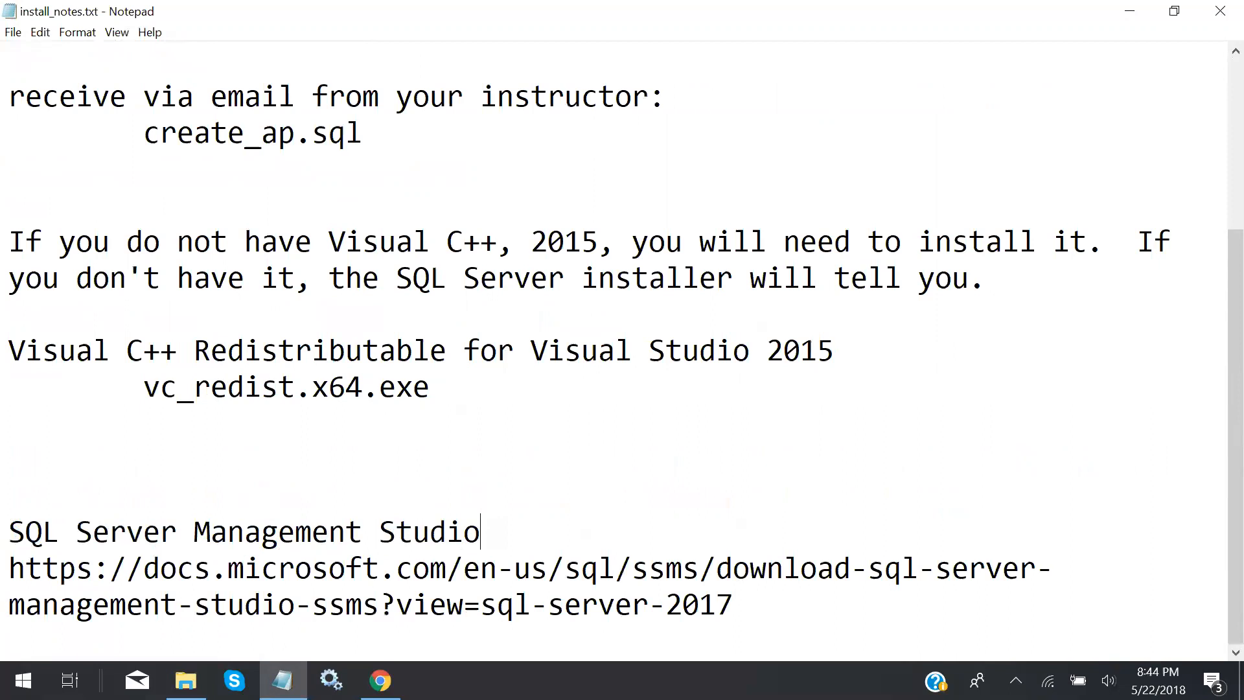
drag(481, 531, 8, 532)
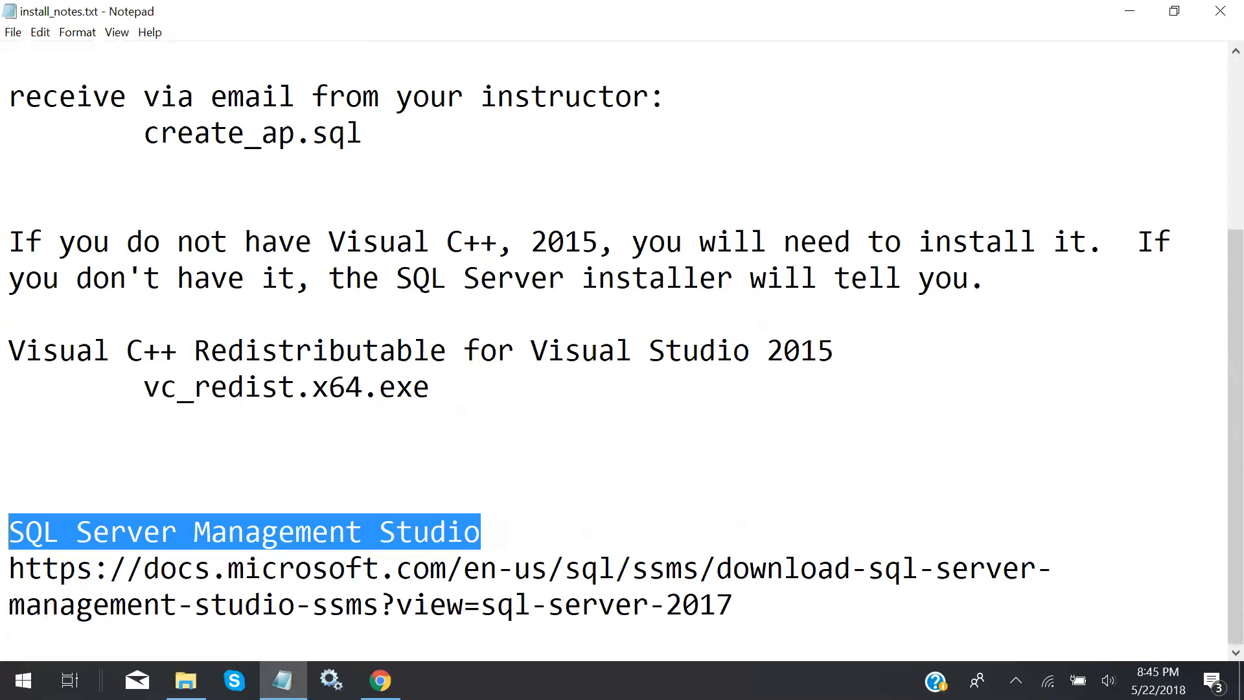
double_click(478, 532)
click(481, 532)
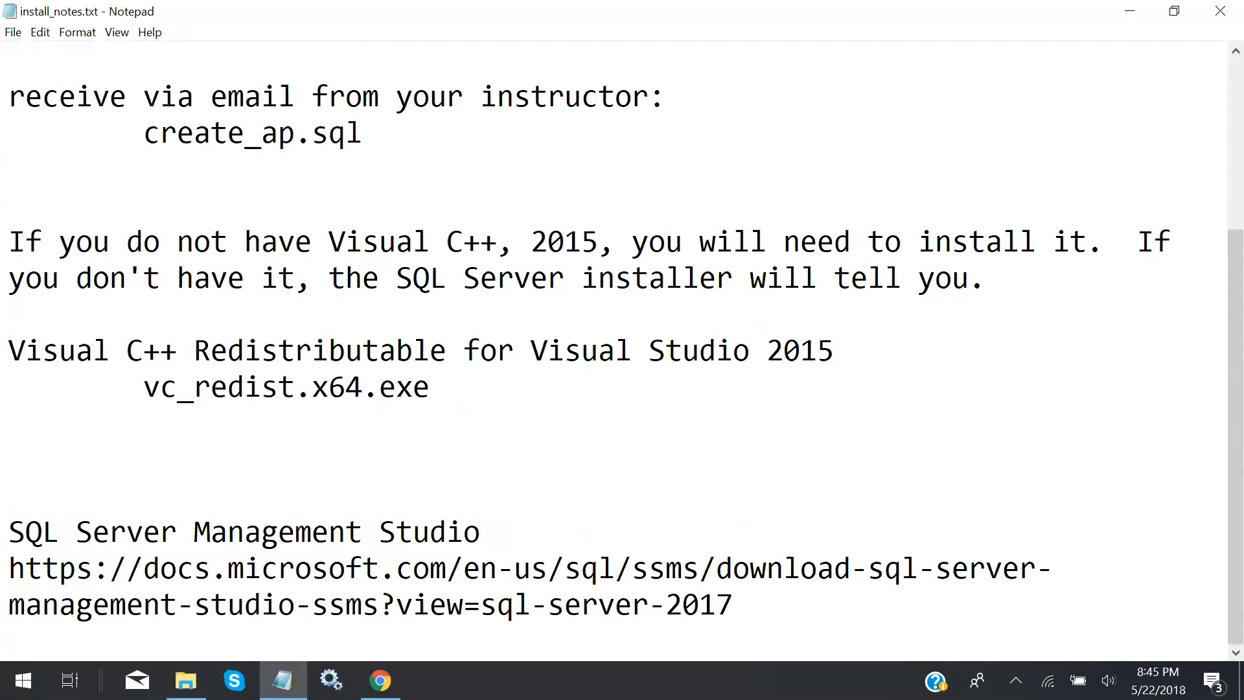
click(9, 568)
drag(9, 568, 9, 641)
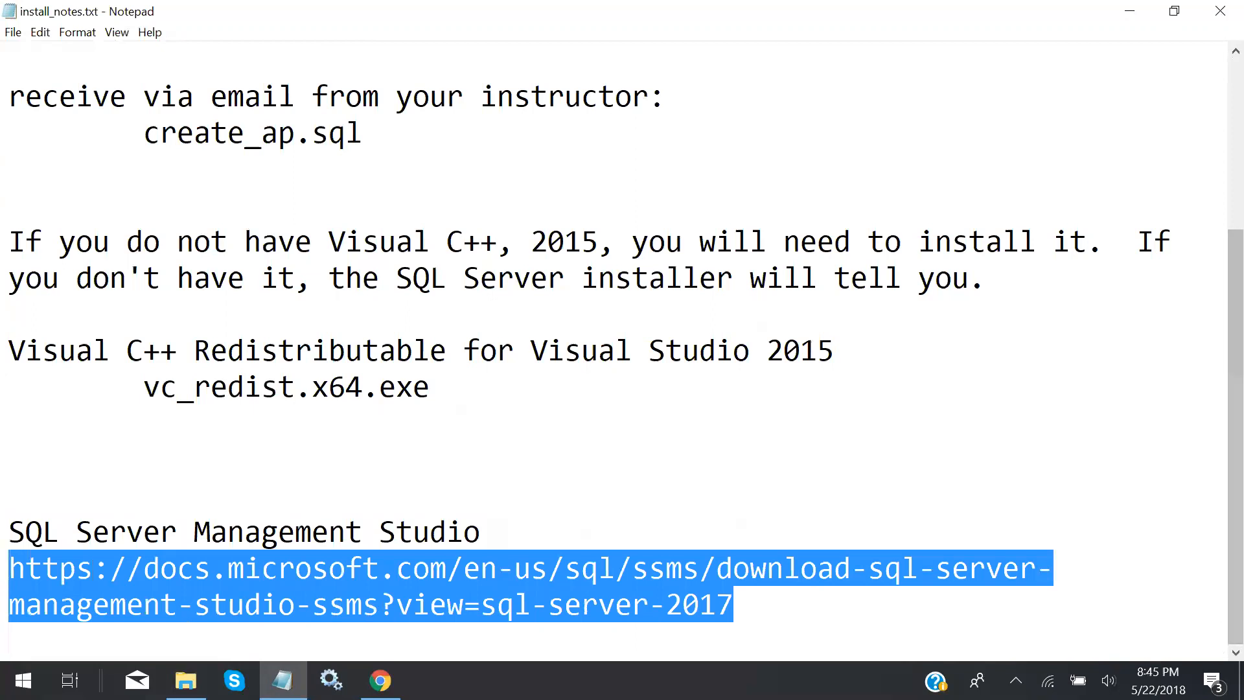
Add blank lines below the SQL Server Management Studio download link in the install notes
key(Left)
key(Return)
key(Return)
key(Return)
key(Return)
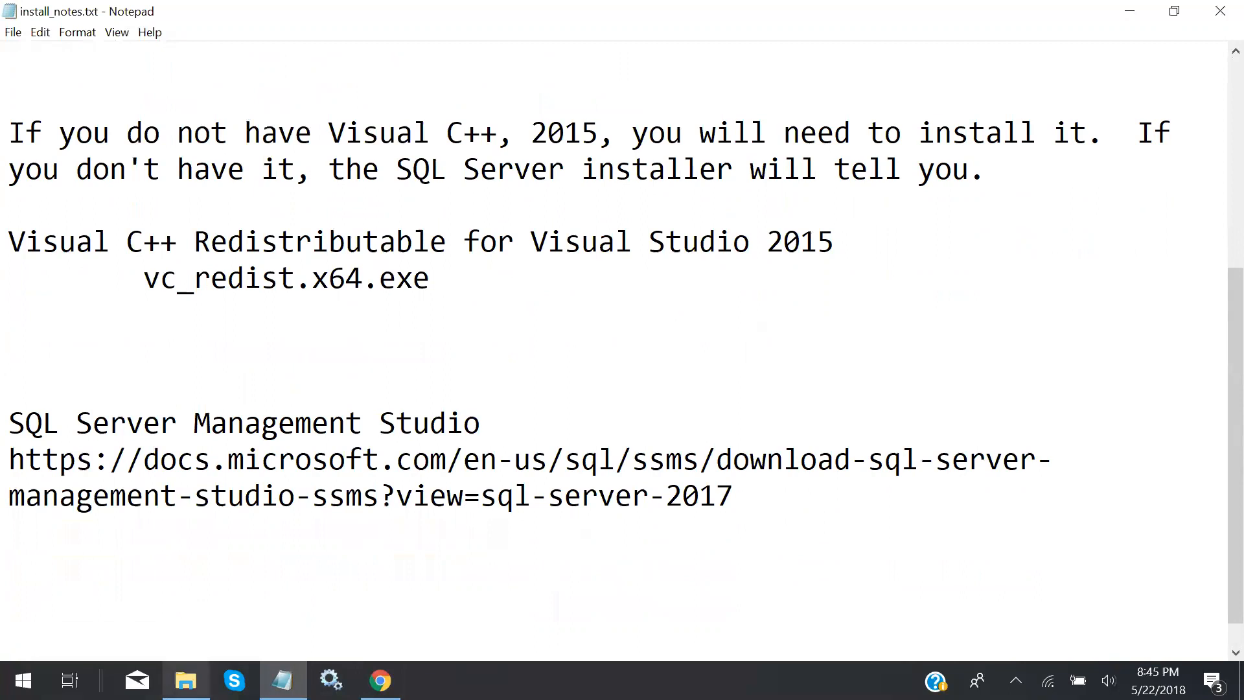
Switch to File Explorer and open Documents > Collin > ITSE_2309 > SQL 2016 Install Files > June 2018
click(186, 680)
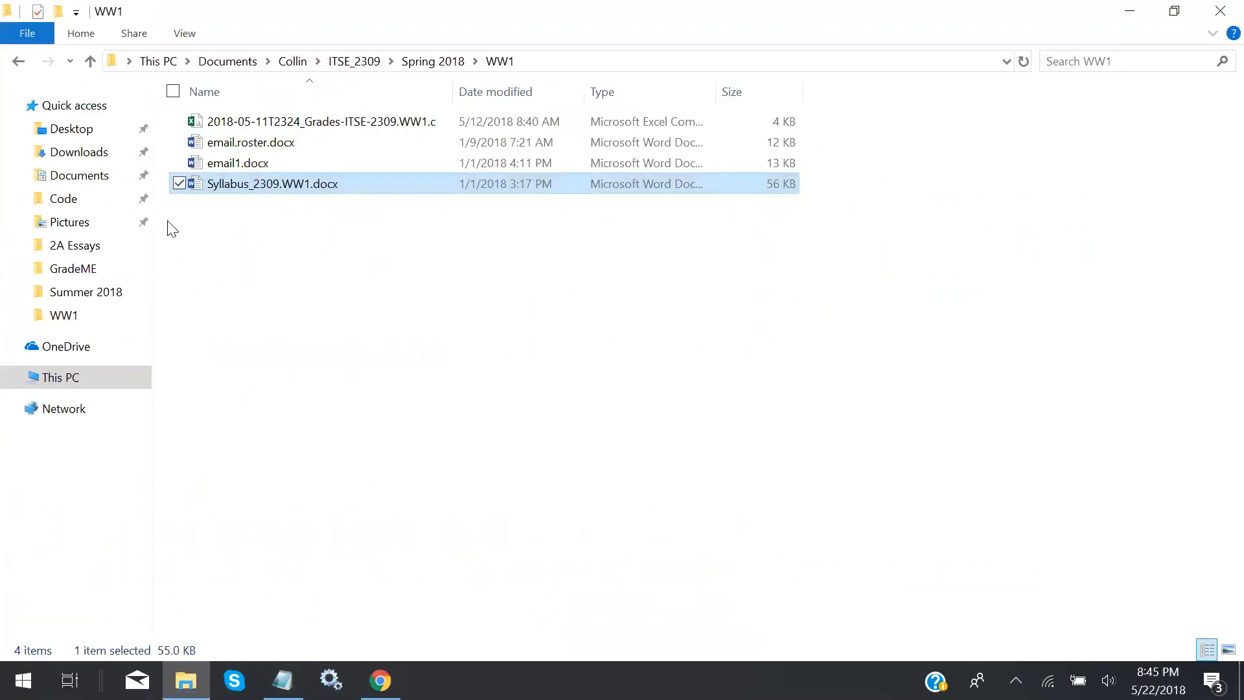
click(90, 180)
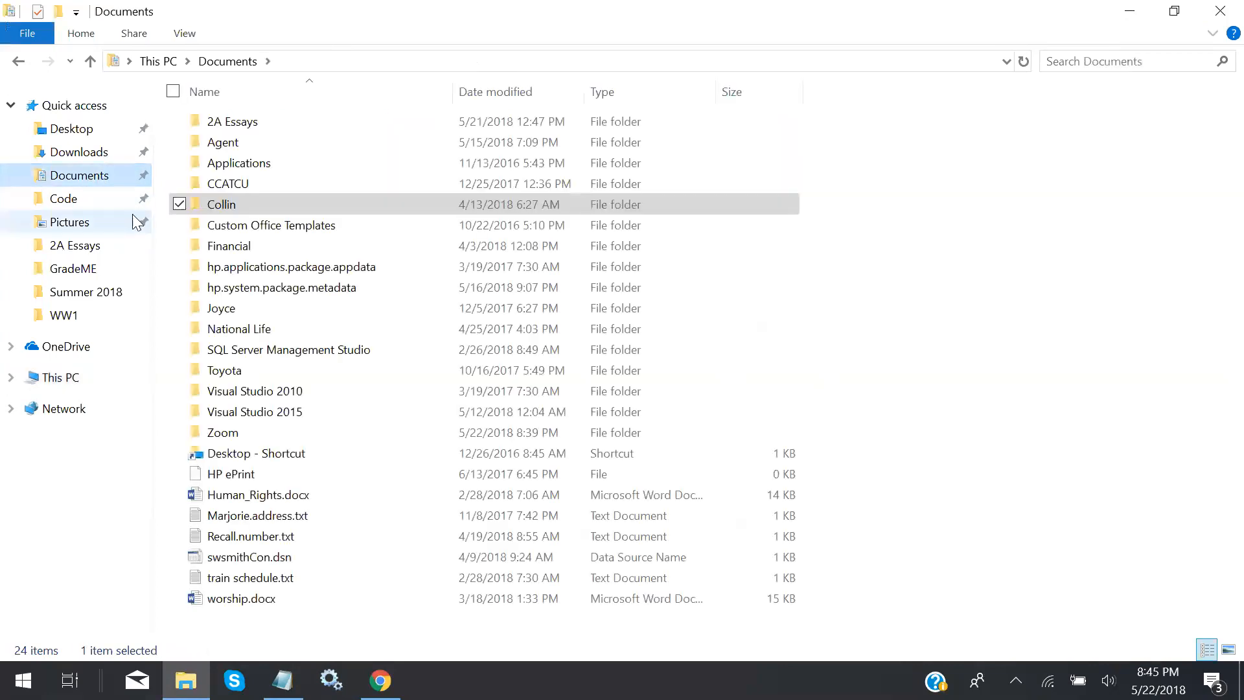
double_click(223, 204)
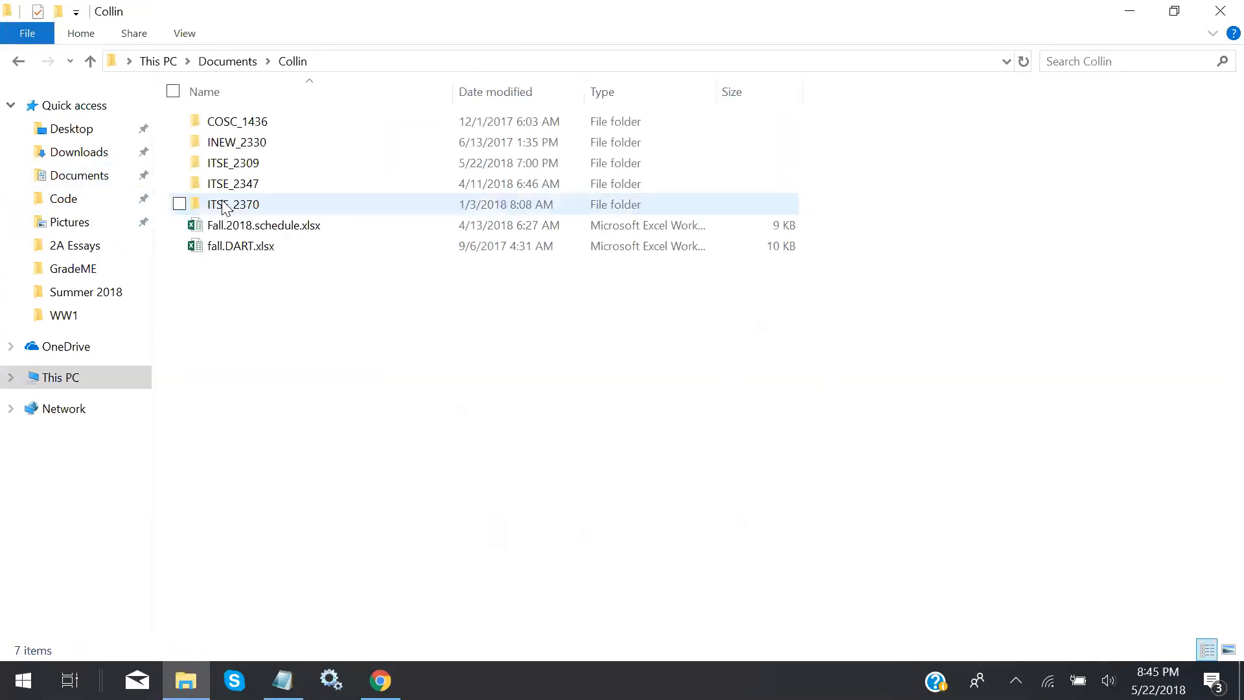
double_click(249, 163)
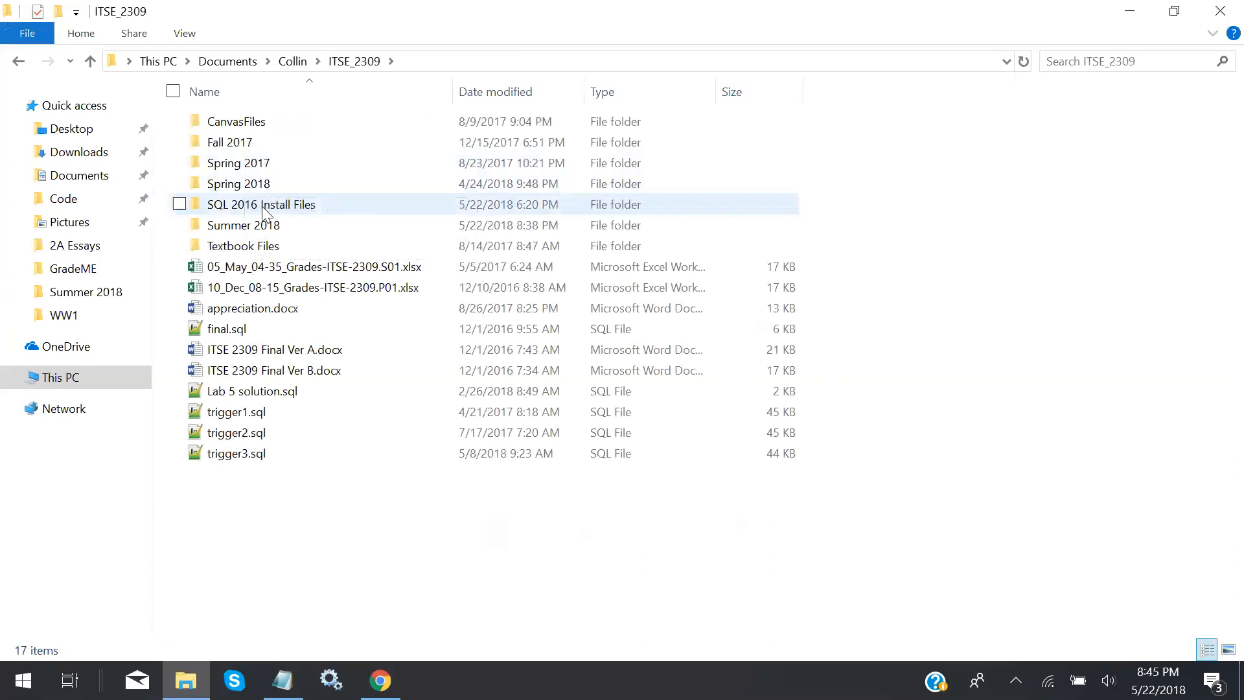
double_click(253, 206)
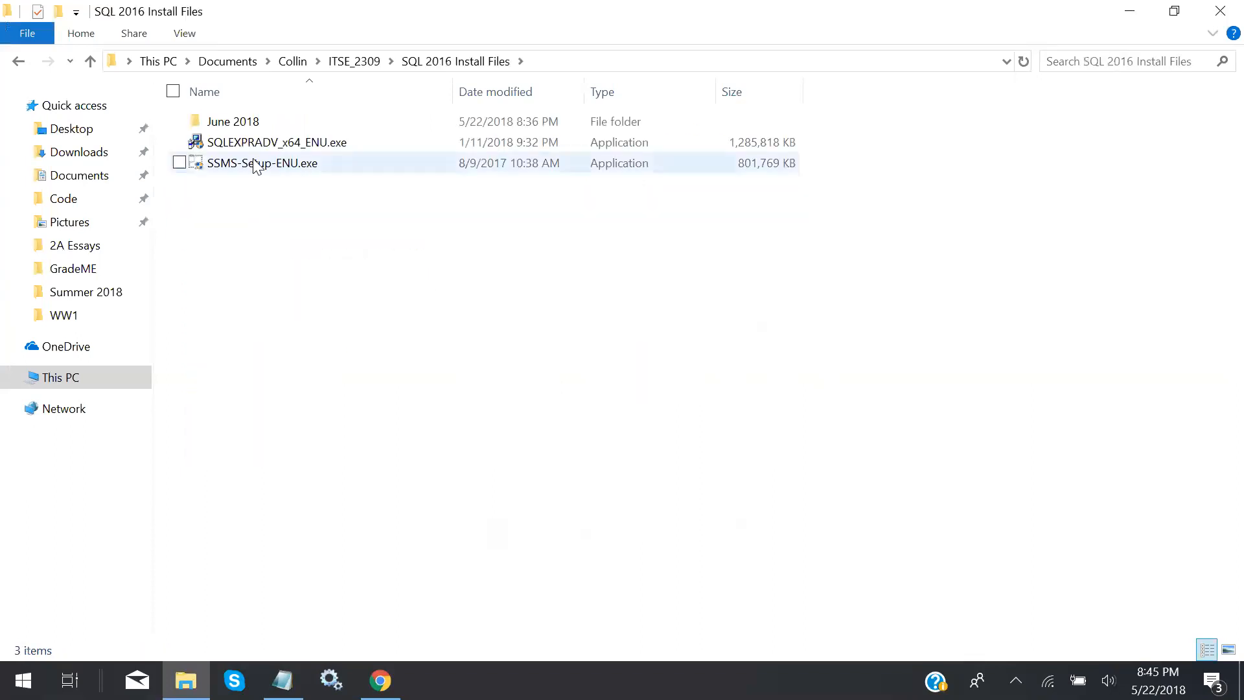
double_click(245, 123)
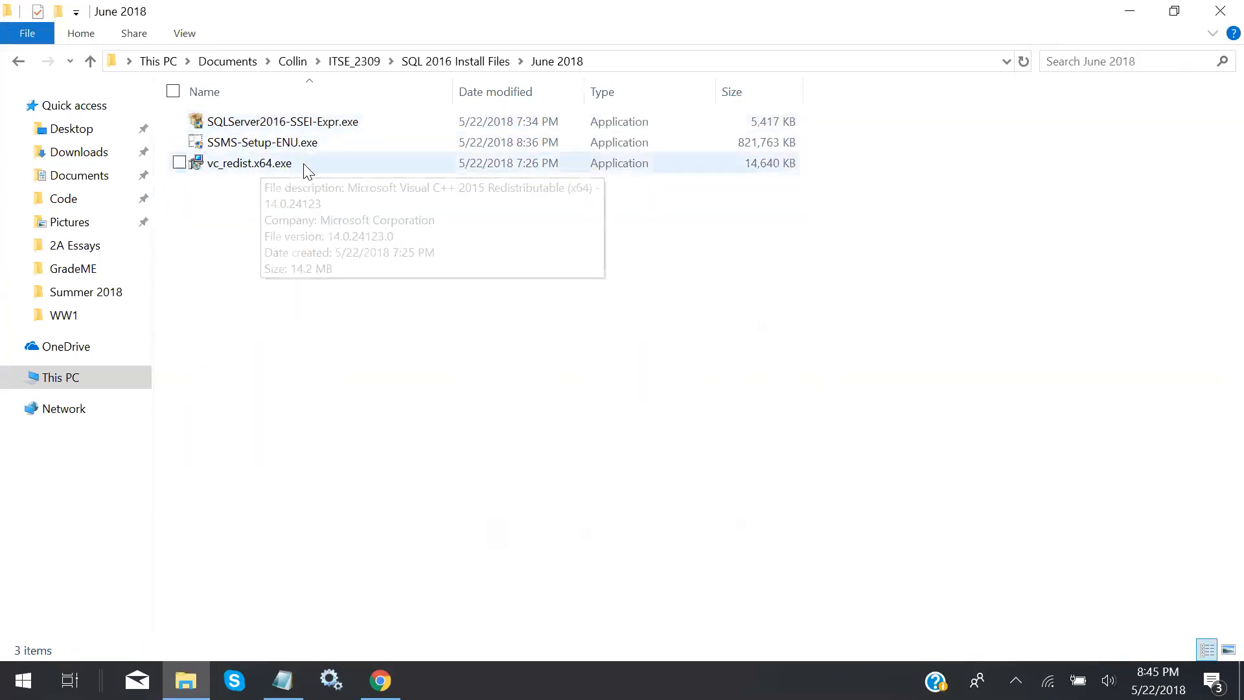
Copy the complete file name SSMS-Setup-ENU.exe, including its extension, from the June 2018 folder
click(333, 141)
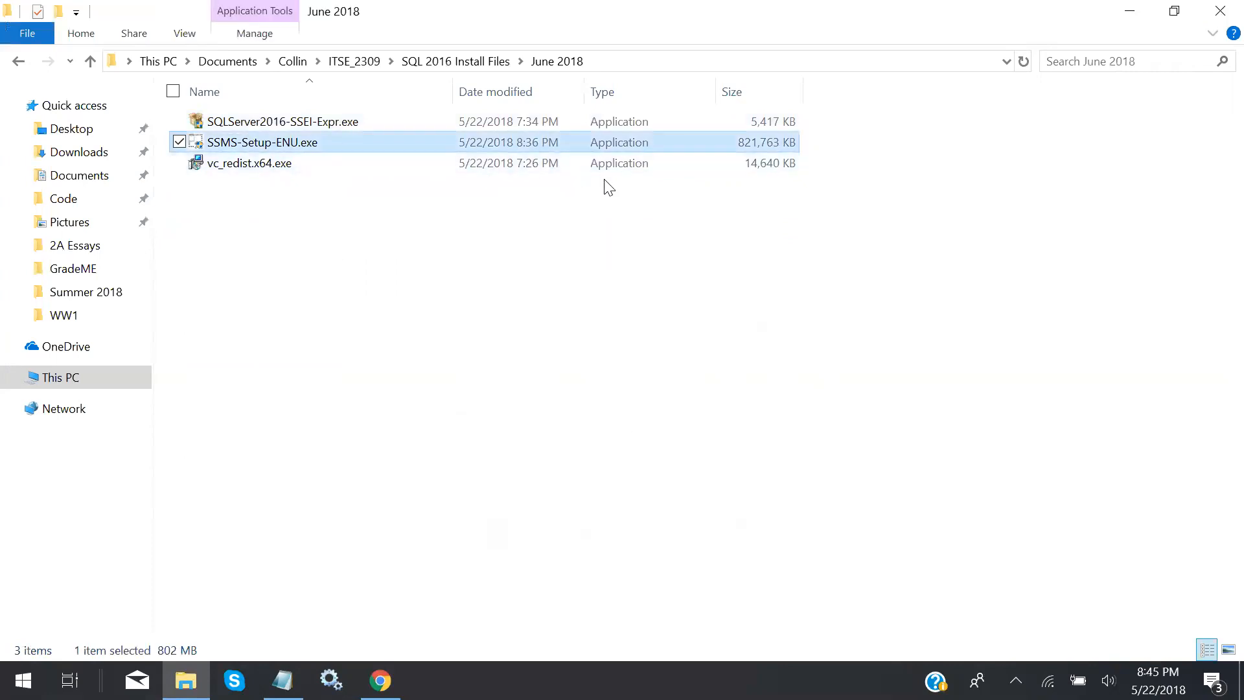
click(338, 141)
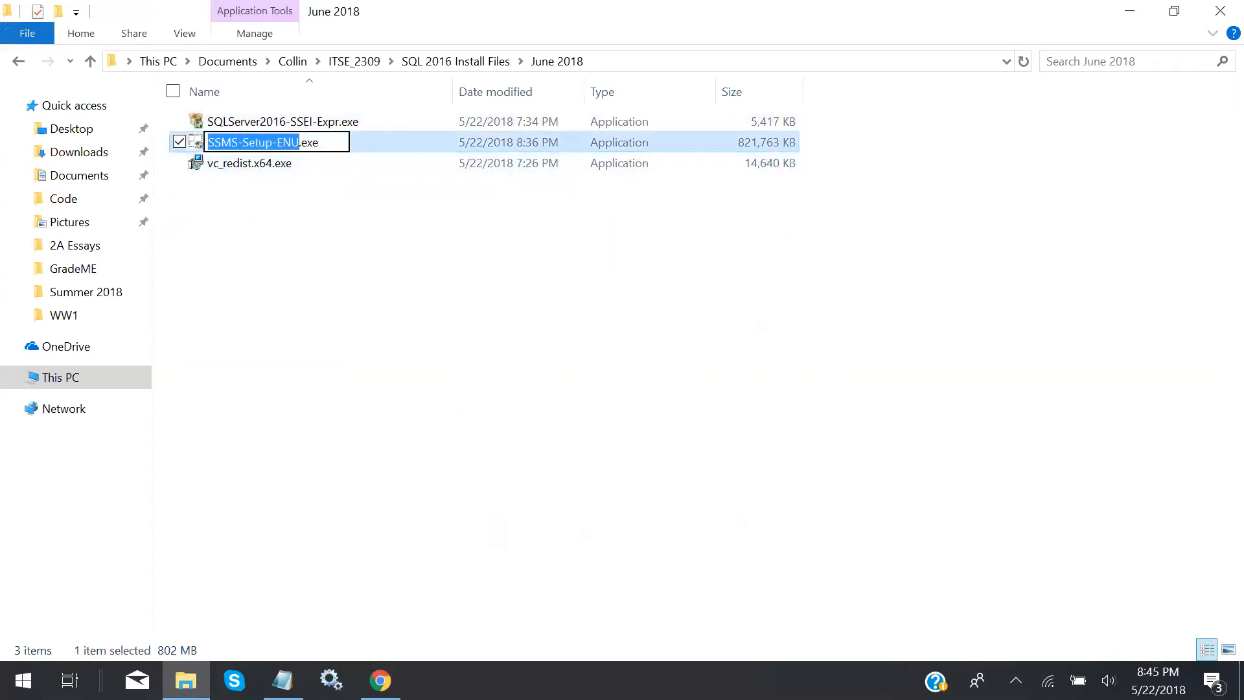
click(337, 141)
key(shift+Left)
key(shift+Left)
key(shift+Left)
key(shift+Left)
key(shift+Left)
key(shift+Left)
key(shift+Left)
key(shift+Left)
key(shift+Left)
key(shift+Left)
key(shift+Left)
key(shift+Left)
key(shift+Left)
key(shift+Left)
key(shift+Left)
key(shift+Left)
key(shift+Left)
key(shift+Left)
key(ctrl+c)
Paste SSMS-Setup-ENU.exe as an indented line below the download link in install_notes.txt, separated from the link by a blank line
click(282, 680)
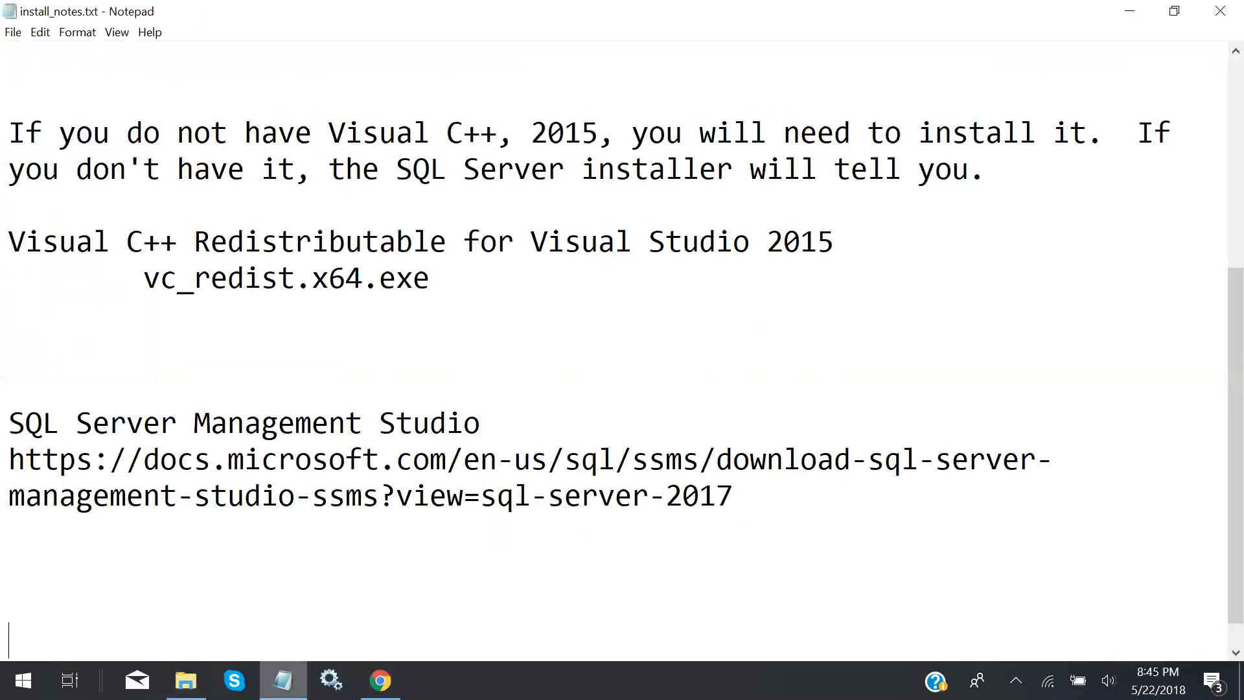
key(Return)
key(Tab)
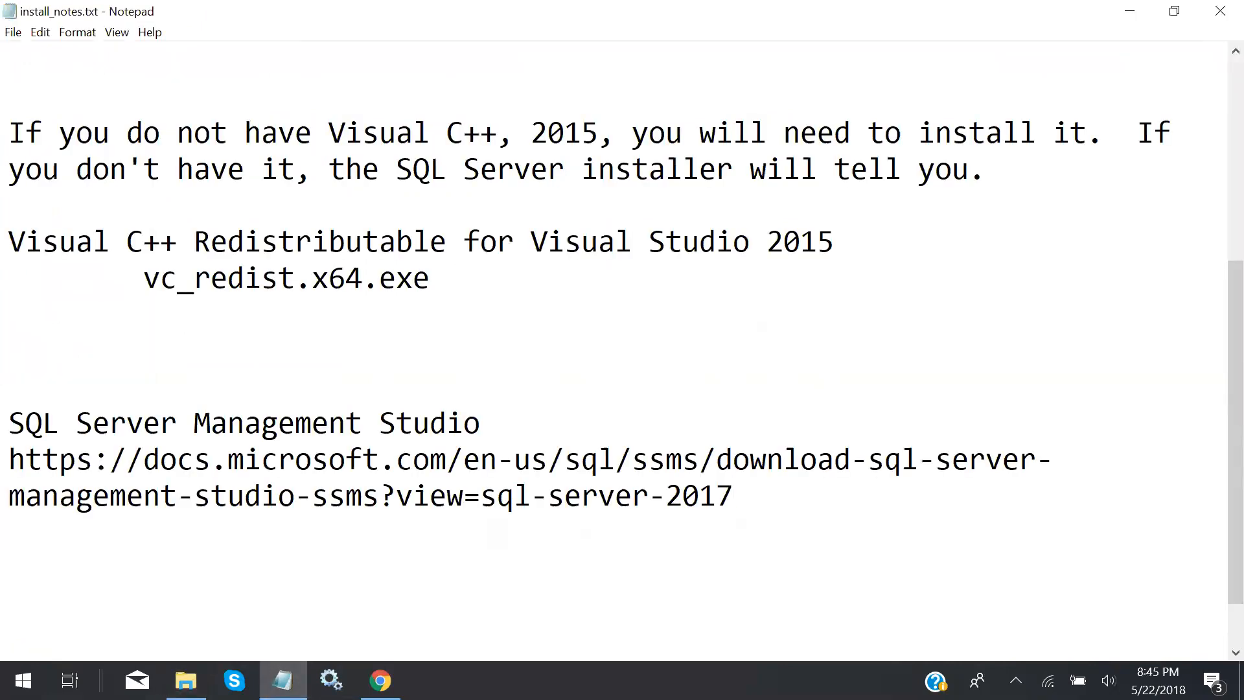
key(ctrl+v)
click(733, 495)
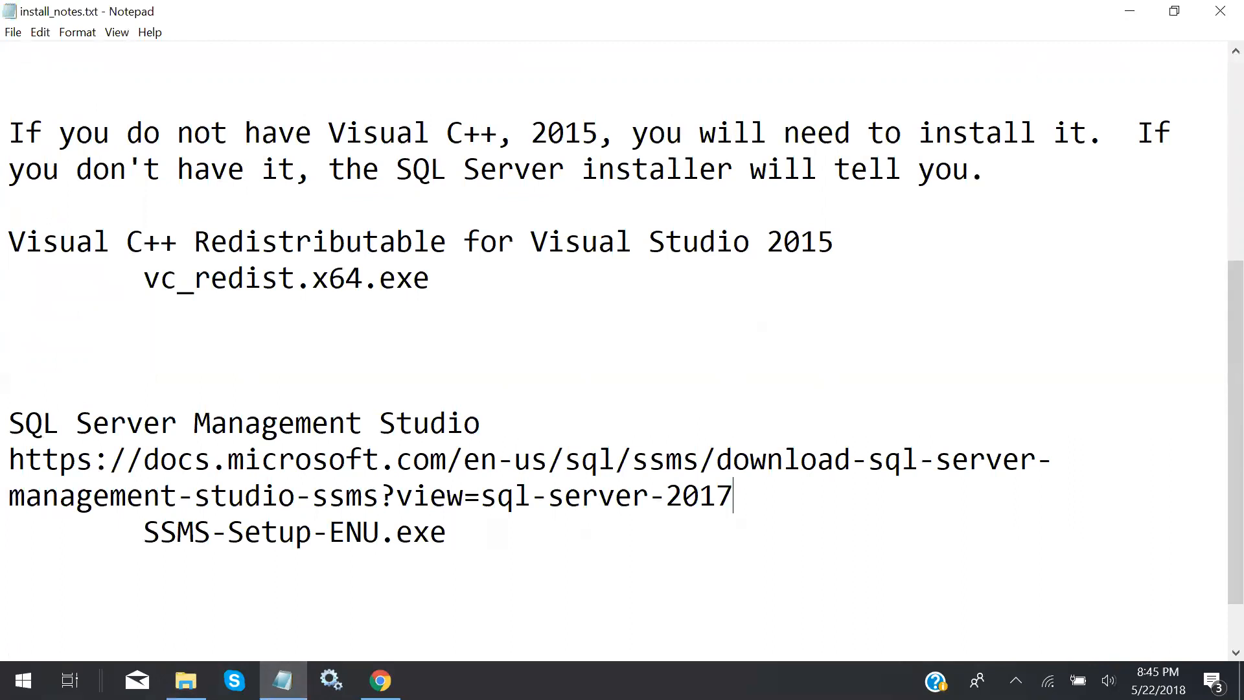
key(Return)
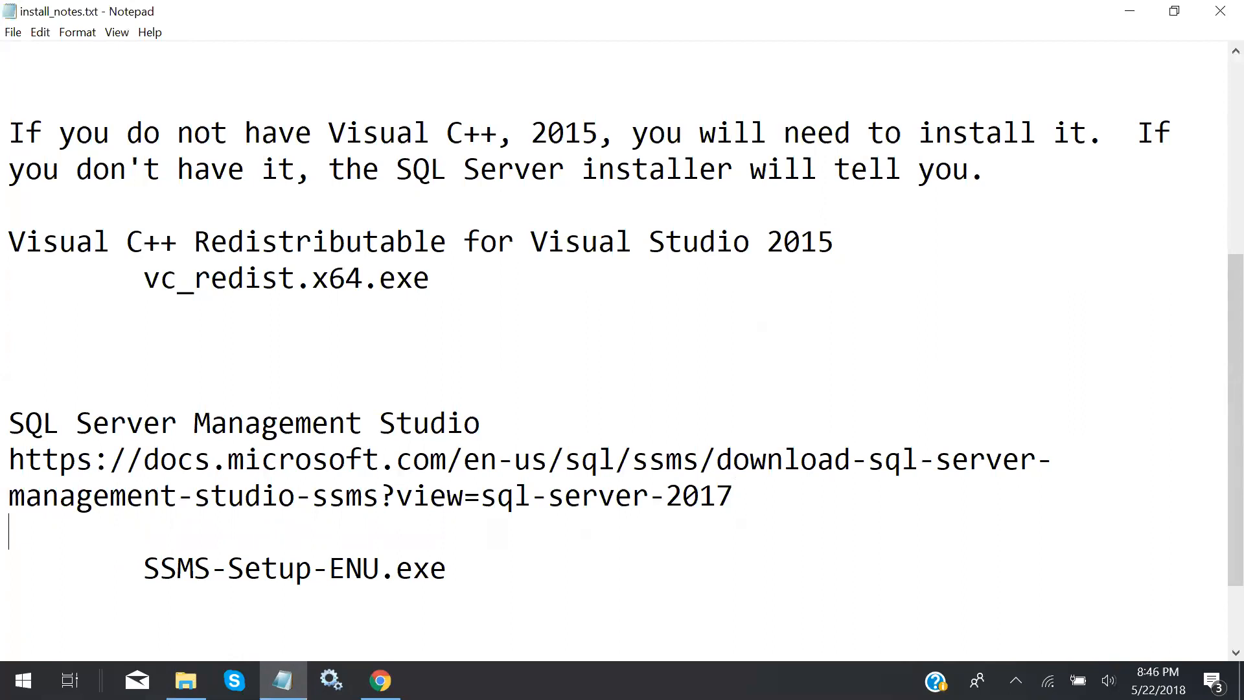
Highlight the version number 2017 at the end of the Management Studio download link, then clear the selection
click(446, 568)
click(481, 423)
drag(734, 495, 667, 496)
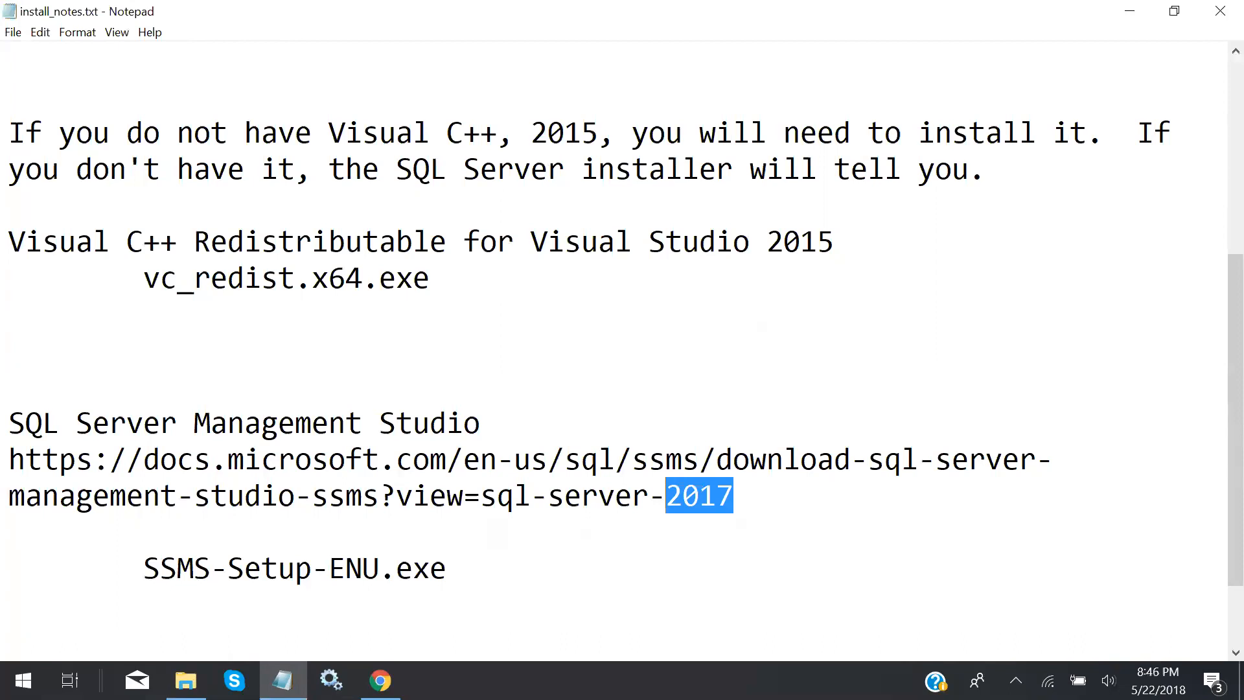
click(481, 423)
click(734, 496)
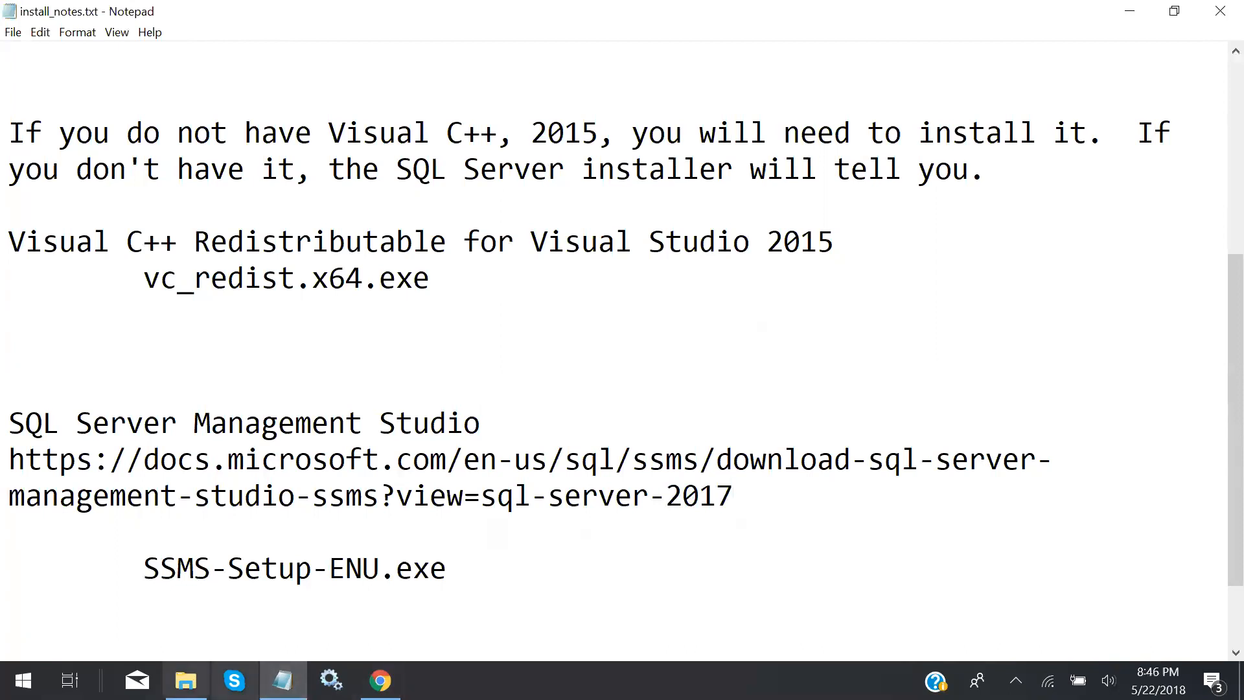
Run SSMS-Setup-ENU.exe from the June 2018 folder and start installing SQL Server Management Studio
click(186, 680)
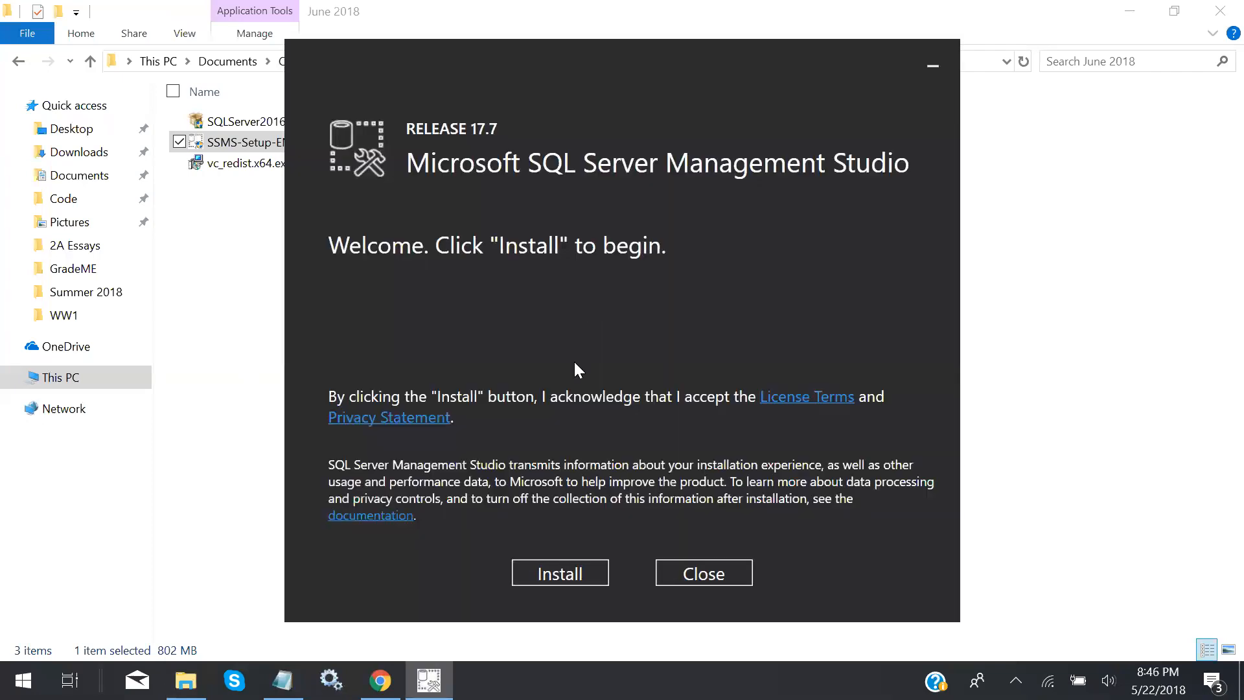
click(555, 573)
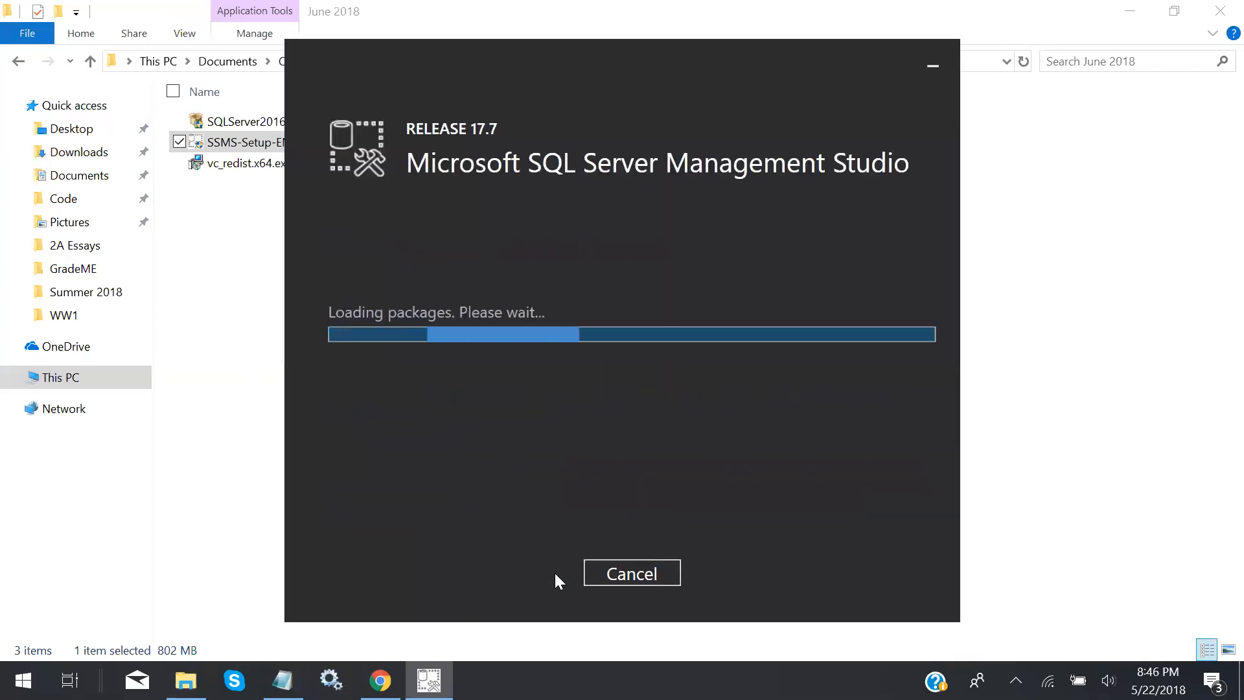